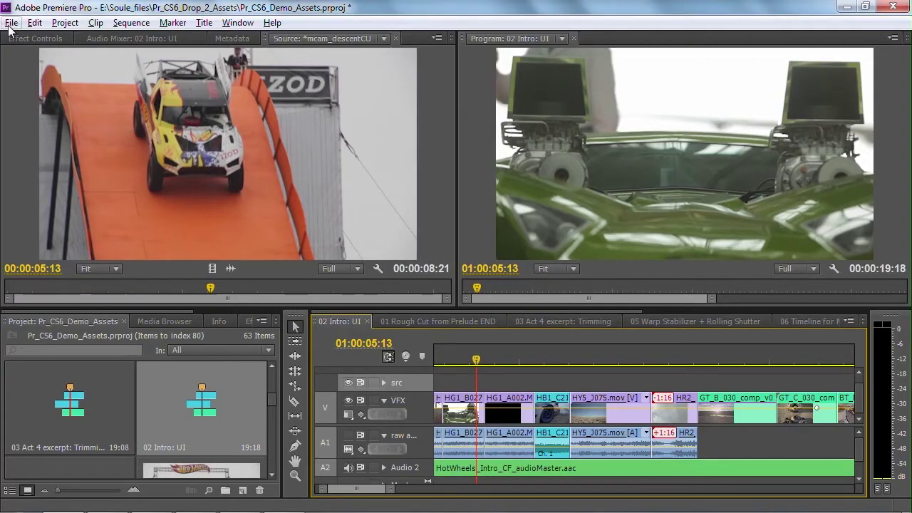
# - Show the Memory preferences: 32 GB installed, 6 GB reserved, 26 GB shared by Adobe apps
pyautogui.click(10, 23)
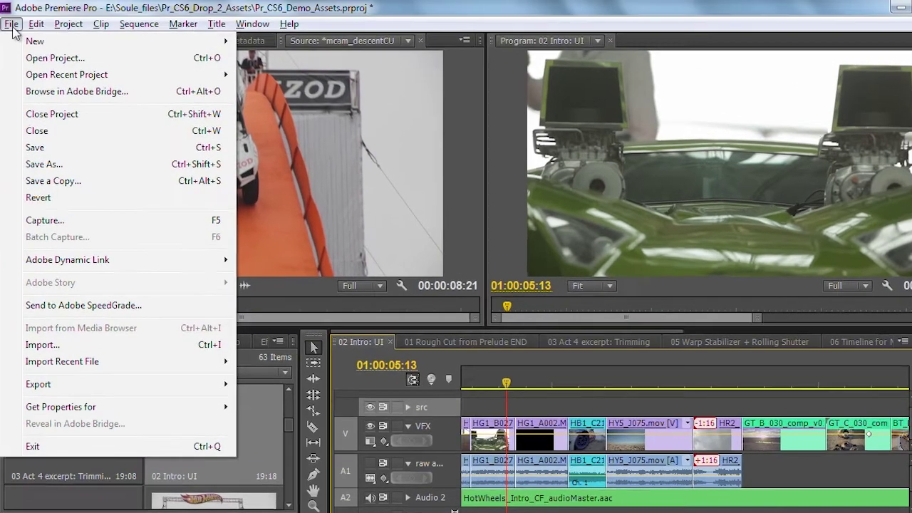
pyautogui.moveTo(34, 23)
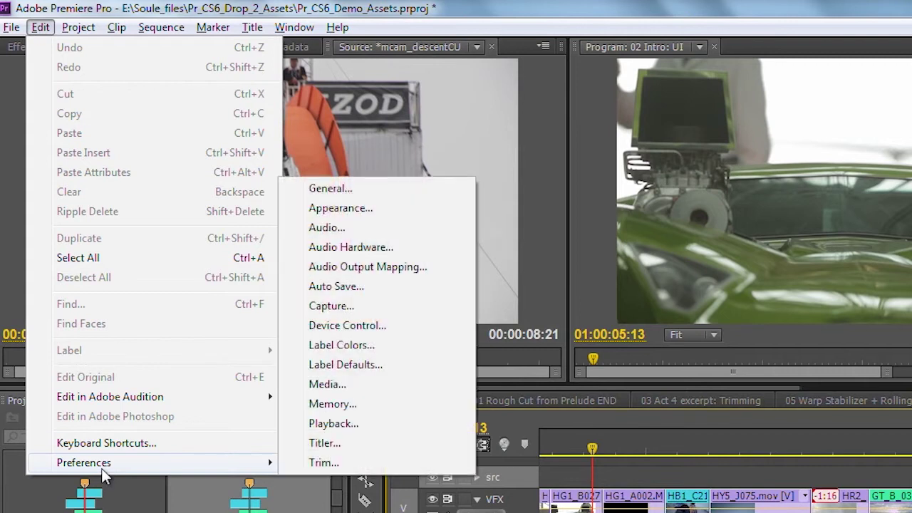
pyautogui.moveTo(280, 463)
pyautogui.click(341, 403)
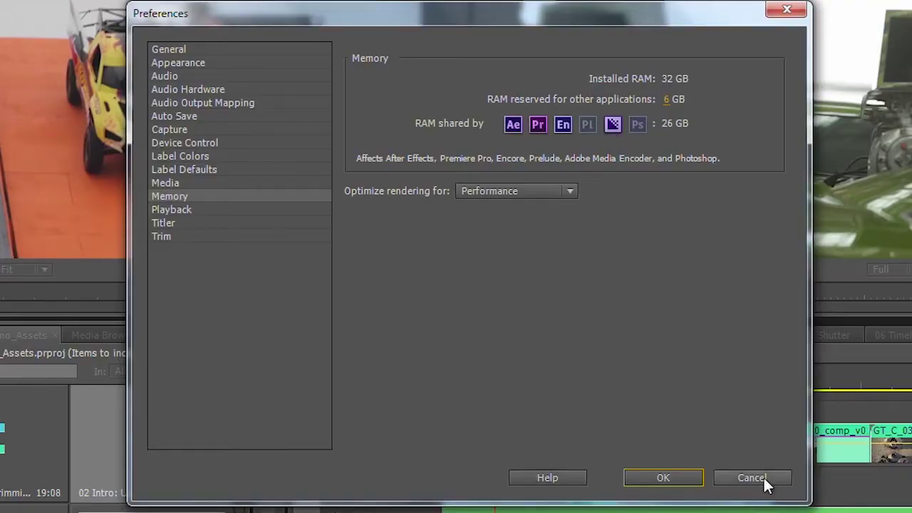
# - Cancel Preferences and open the Export Settings for the 02 Intro: UI sequence
pyautogui.click(752, 477)
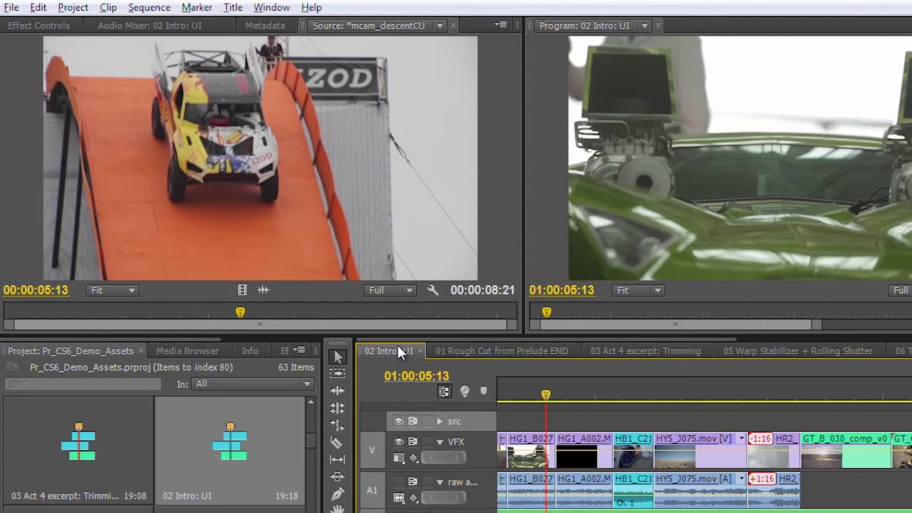
pyautogui.click(12, 9)
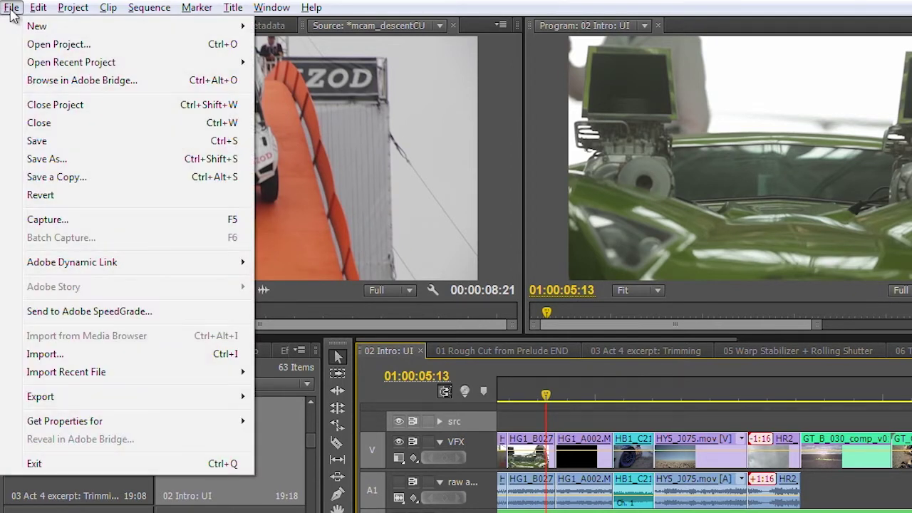
pyautogui.moveTo(137, 396)
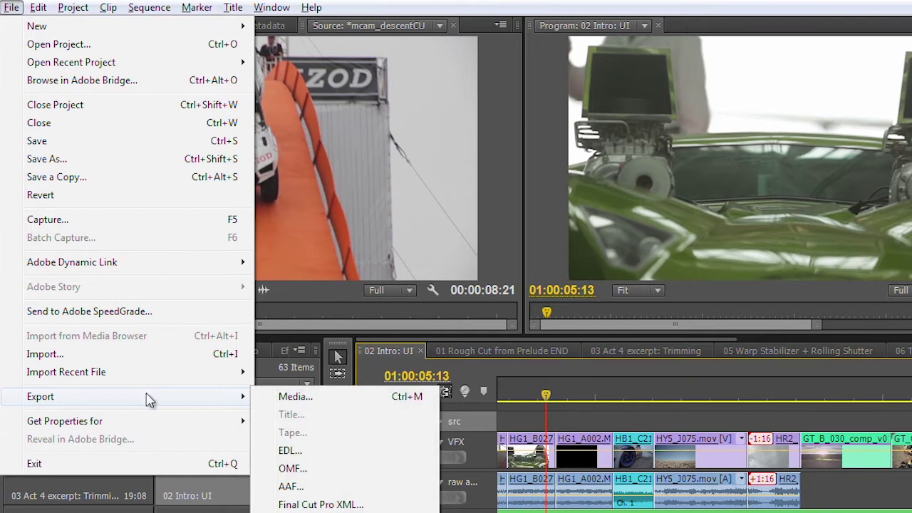
pyautogui.click(293, 397)
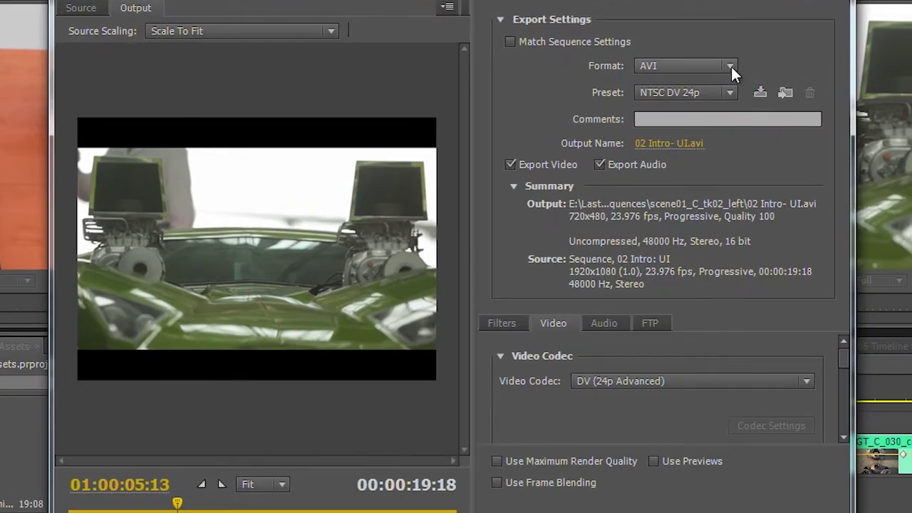
# - Set the export format to MXF OP1a, keeping the XDCAMHD 50 NTSC preset
pyautogui.click(730, 65)
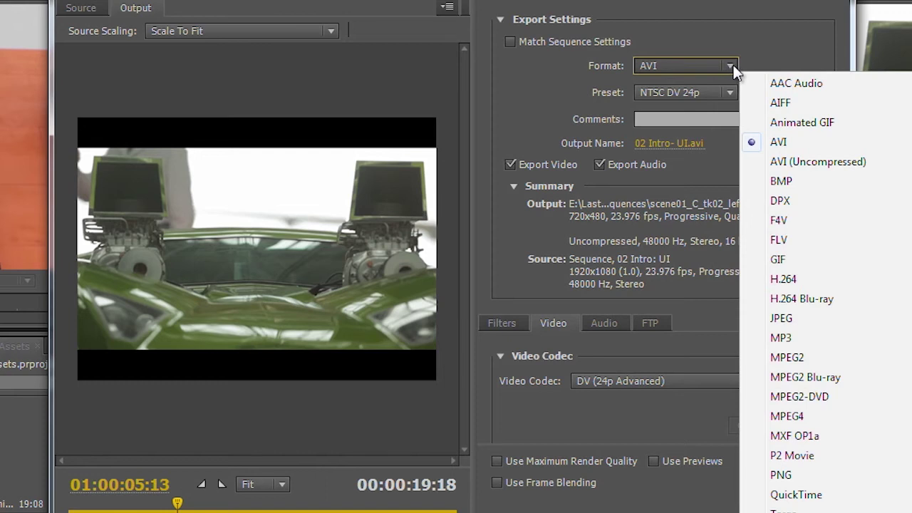
pyautogui.click(788, 436)
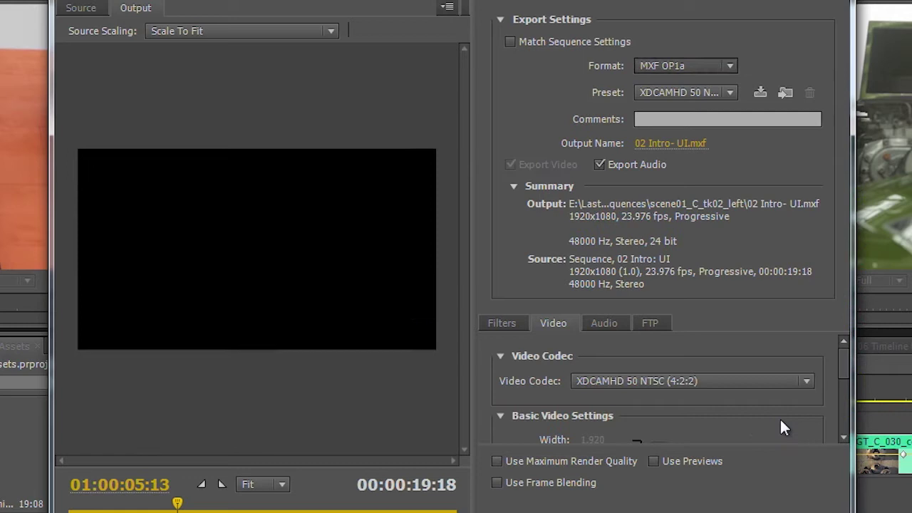
pyautogui.click(727, 92)
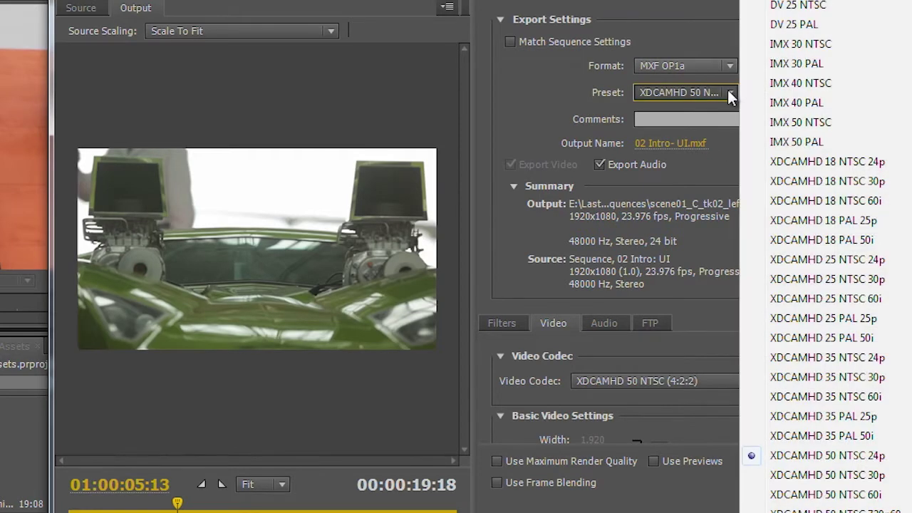
pyautogui.click(727, 92)
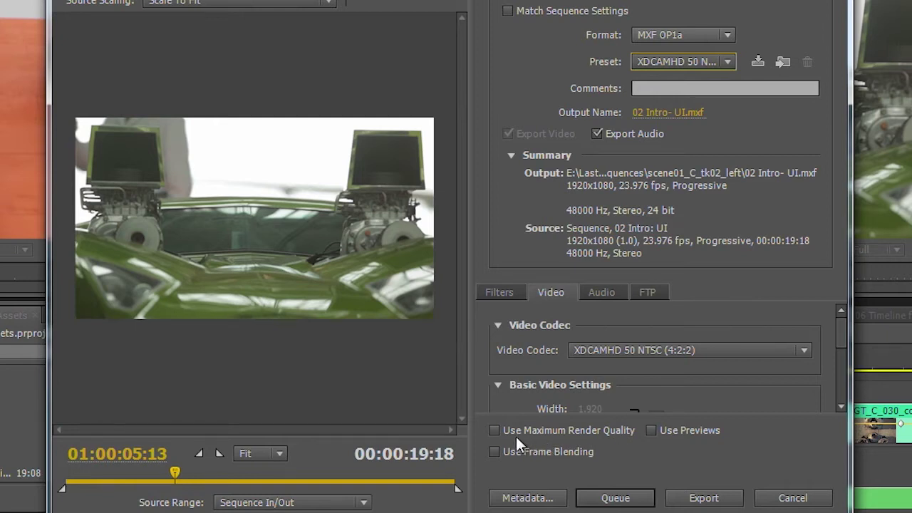
# - Enable Use Maximum Render Quality and queue the MXF OP1a job in Adobe Media Encoder
pyautogui.click(493, 430)
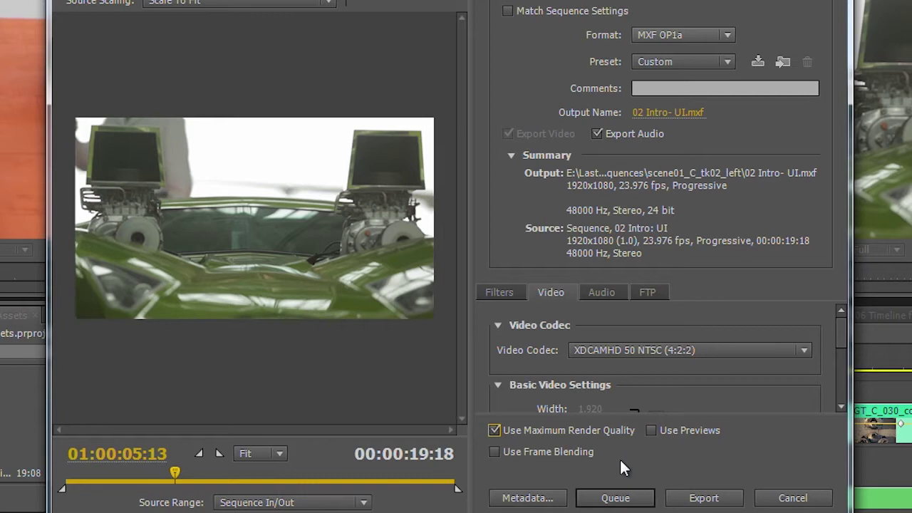
pyautogui.click(623, 492)
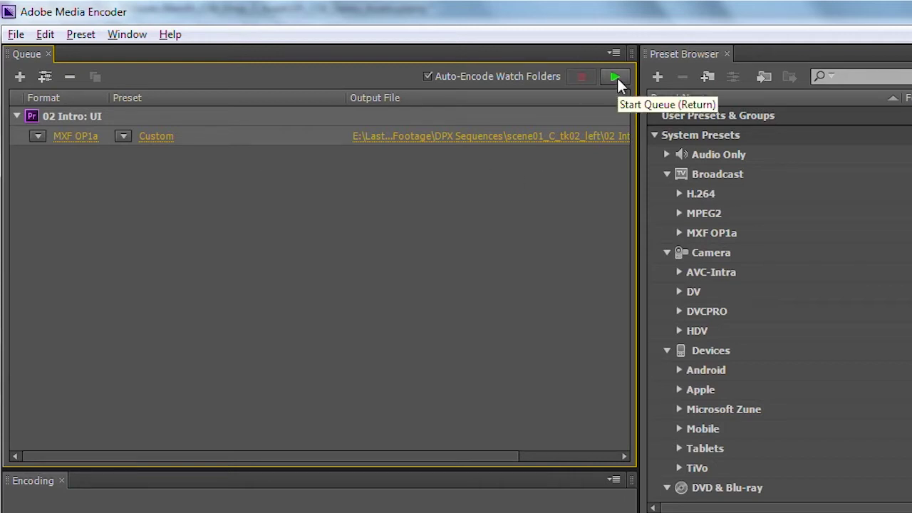
# - Duplicate the queued 02 Intro: UI MXF OP1a job
pyautogui.rightClick(49, 116)
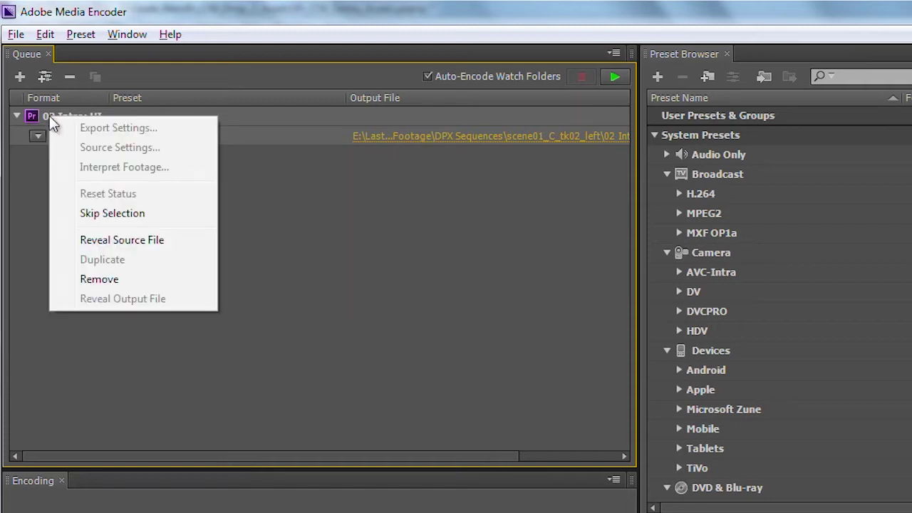
pyautogui.click(33, 137)
pyautogui.click(19, 133)
pyautogui.rightClick(19, 133)
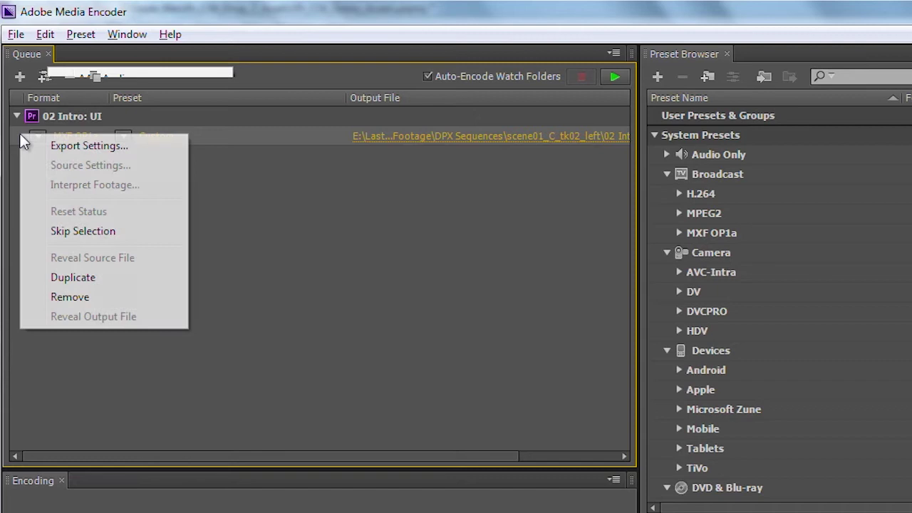
pyautogui.click(83, 278)
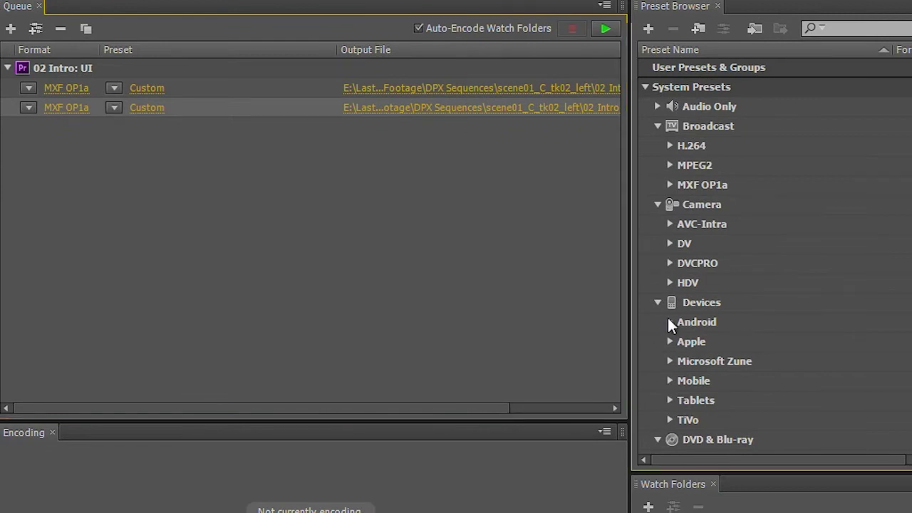
# - Apply the Android Phone & Tablet - 960x540 23.976 H.264 preset to the second job
pyautogui.click(668, 322)
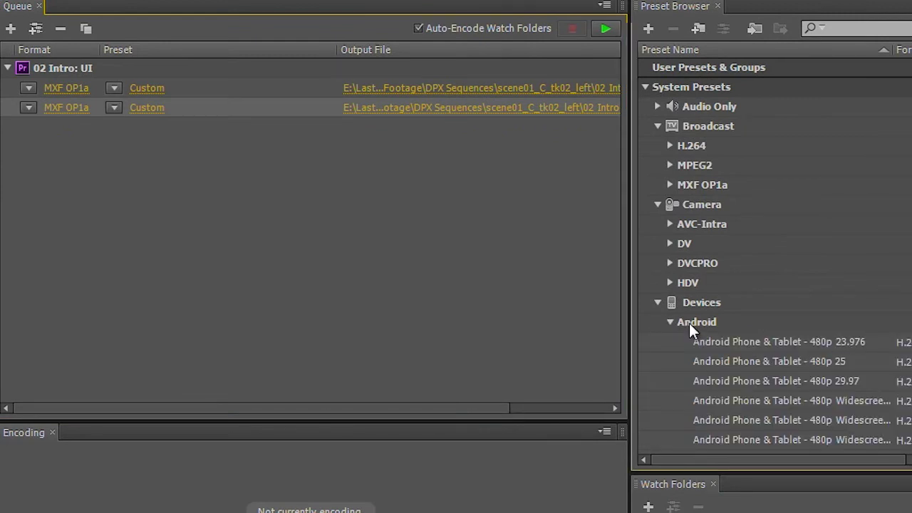
pyautogui.scroll(-5, 775, 257)
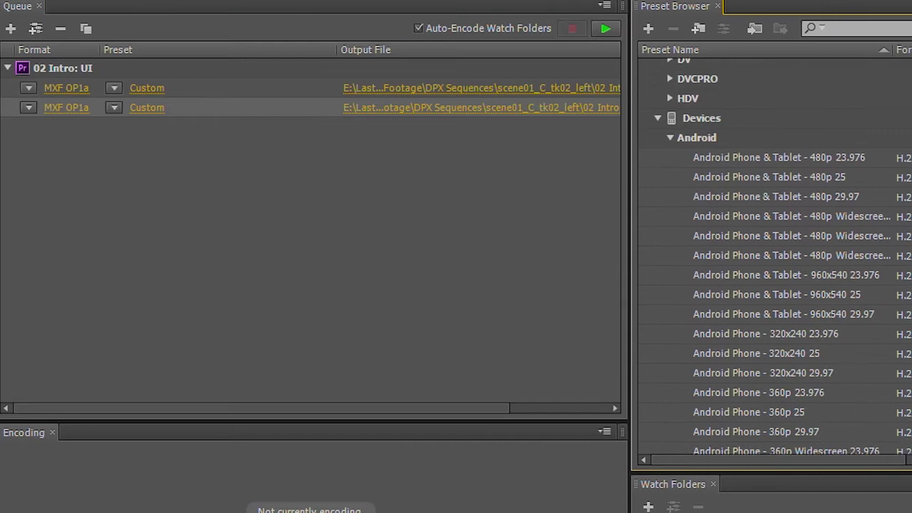
pyautogui.scroll(-1, 775, 256)
pyautogui.scroll(2, 775, 256)
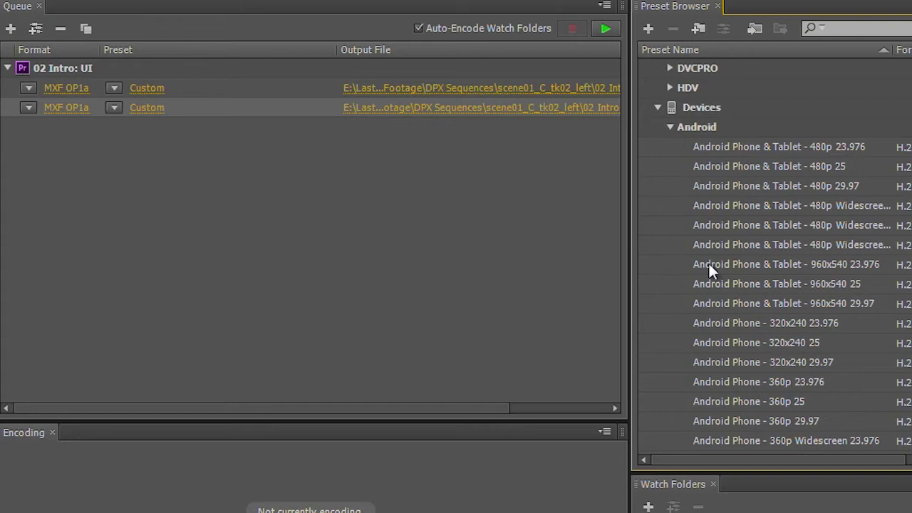
pyautogui.moveTo(717, 263); pyautogui.dragTo(73, 108)
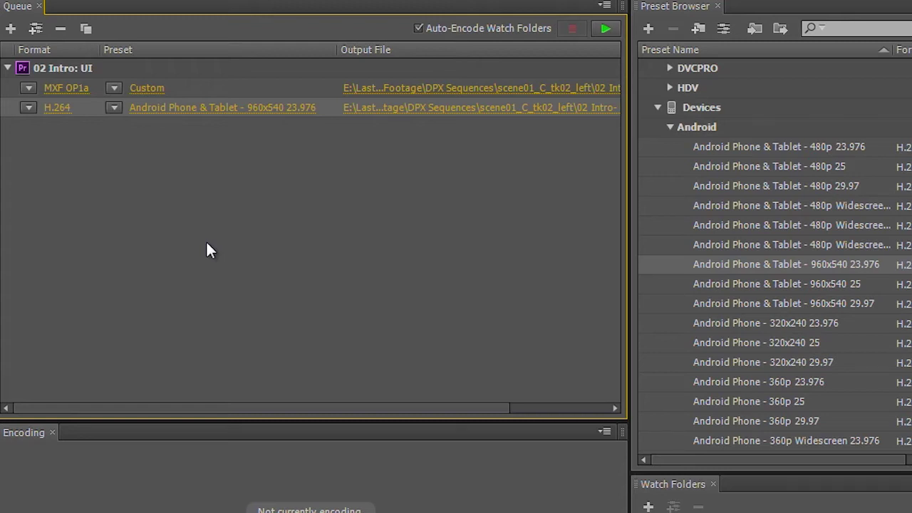
# - In Encore, confirm 'Transcode assets using Adobe Media Encoder' is checked in General preferences
pyautogui.hotkey('alt', 'Tab')
pyautogui.hotkey('alt', 'Tab')
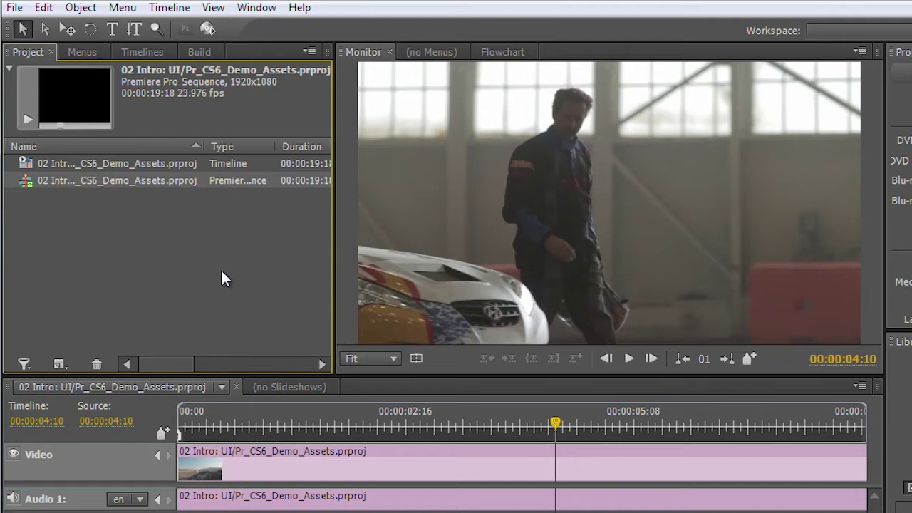
pyautogui.click(43, 9)
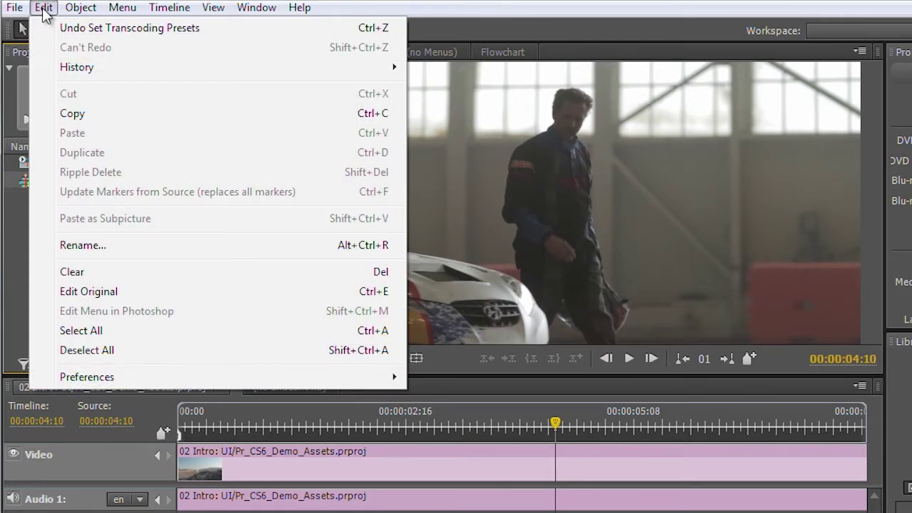
pyautogui.moveTo(68, 385)
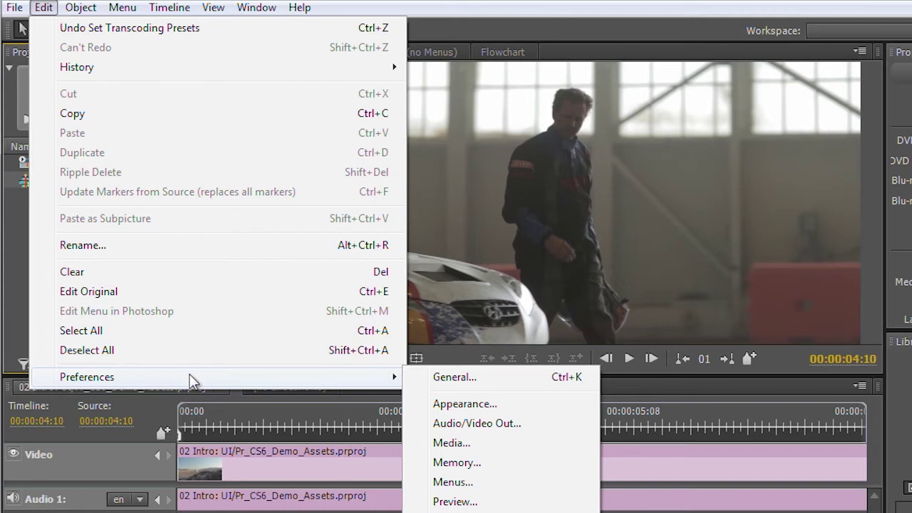
pyautogui.click(457, 376)
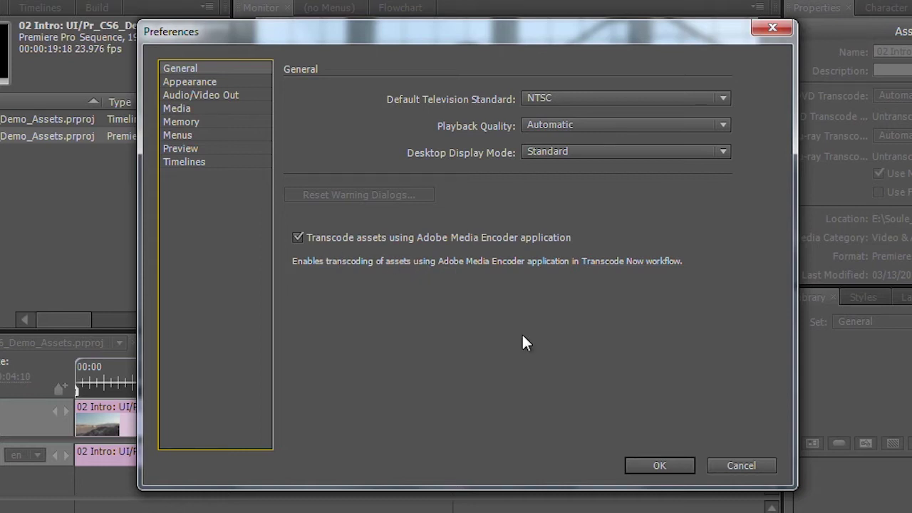
pyautogui.click(675, 465)
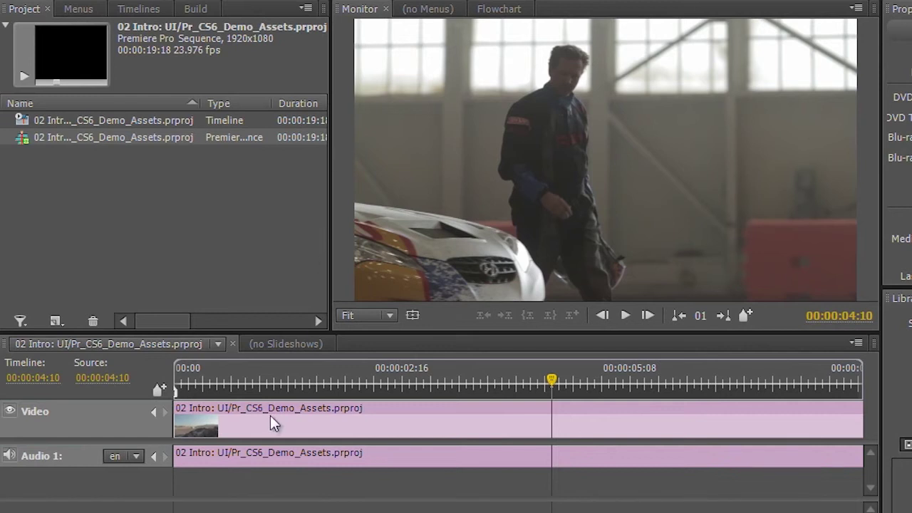
# - Widen the Project panel to reveal transcode columns and select the Premiere Pro sequence
pyautogui.moveTo(330, 379); pyautogui.dragTo(594, 378)
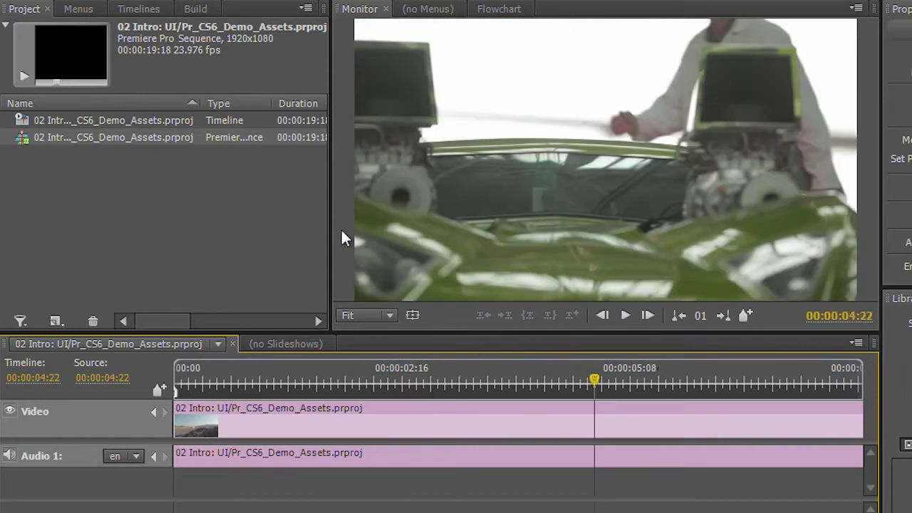
pyautogui.moveTo(331, 206); pyautogui.dragTo(455, 204)
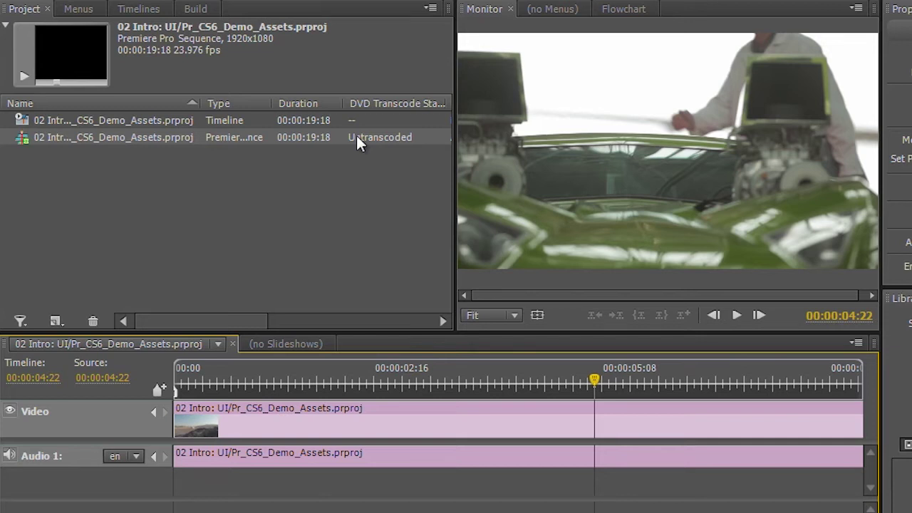
pyautogui.click(78, 198)
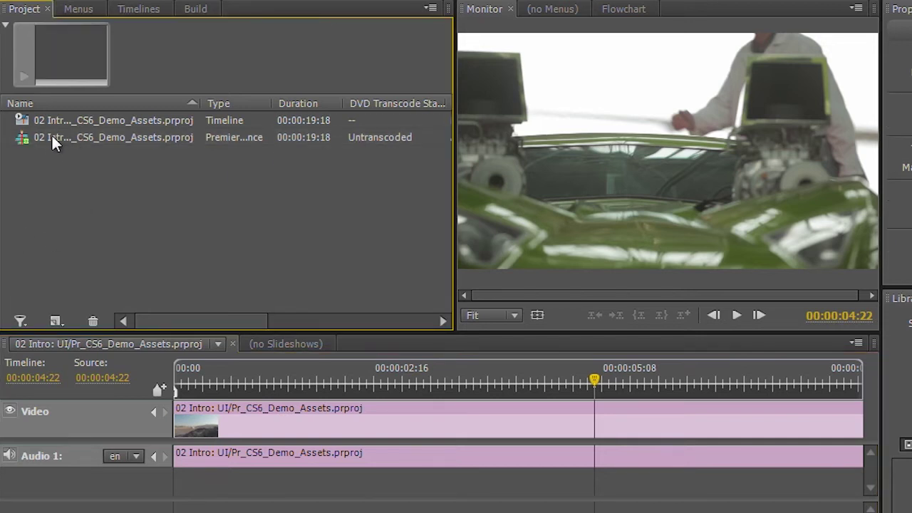
pyautogui.click(52, 140)
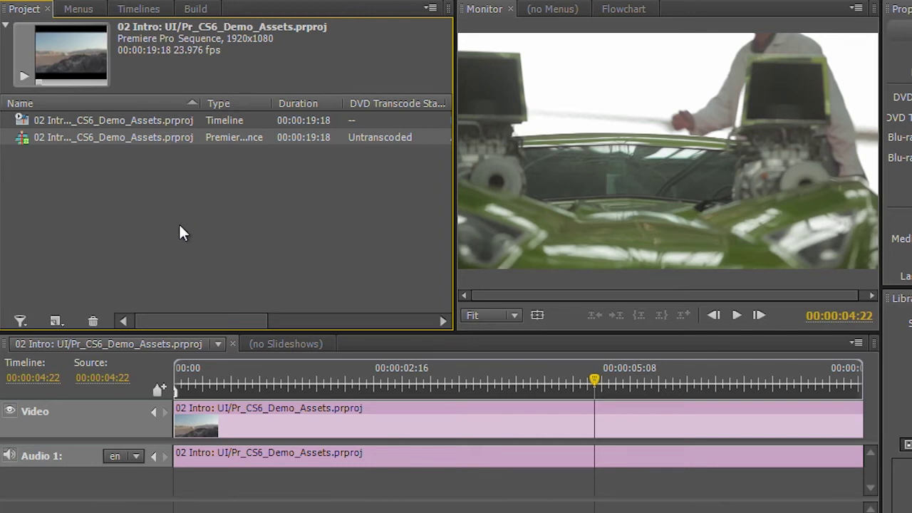
# - Maximize the Project panel and resize the DVD and Blu-ray transcode status and settings columns
pyautogui.press('`')
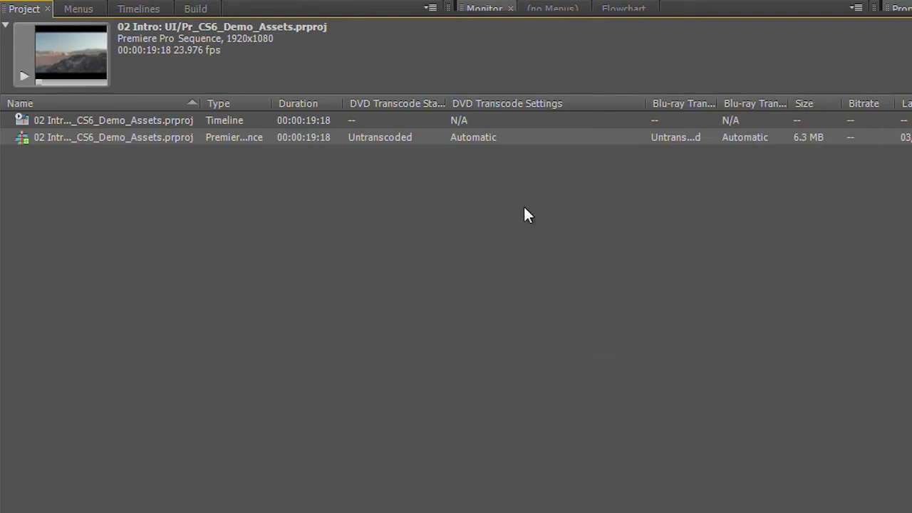
pyautogui.moveTo(646, 102); pyautogui.dragTo(606, 104)
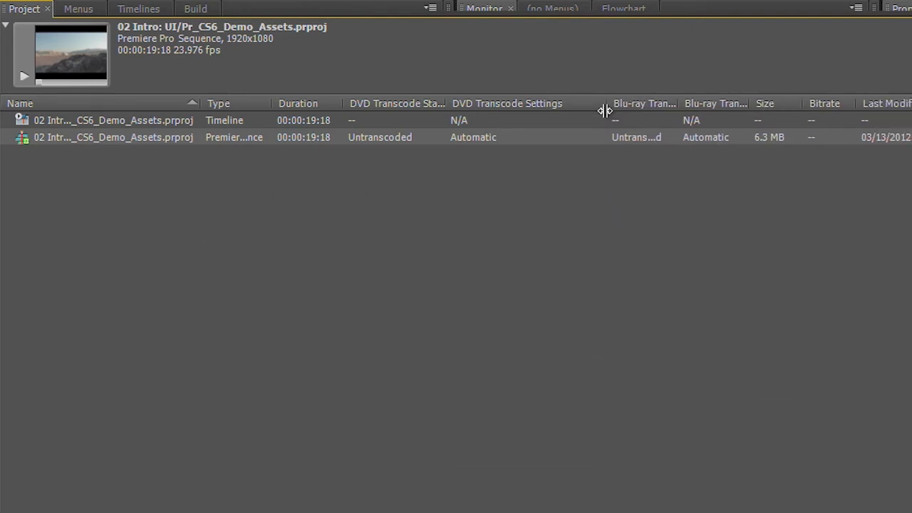
pyautogui.moveTo(678, 97); pyautogui.dragTo(756, 103)
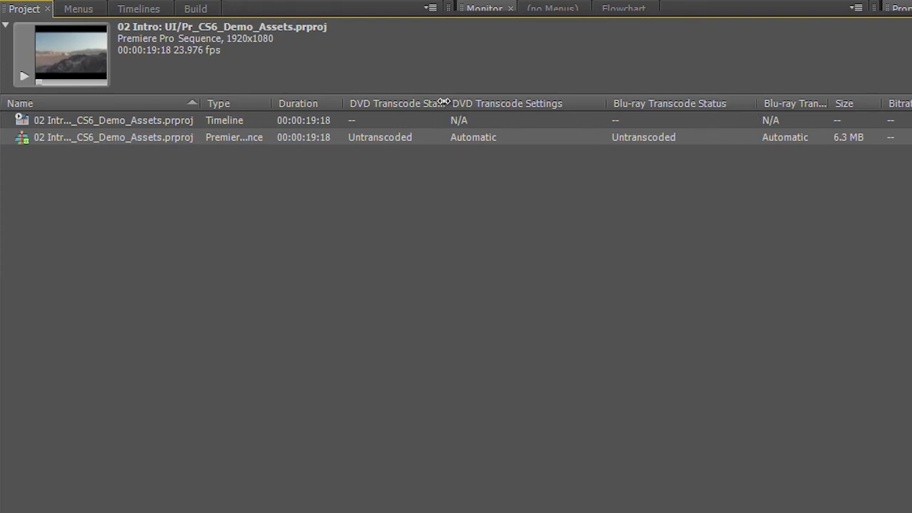
pyautogui.moveTo(446, 100); pyautogui.dragTo(476, 101)
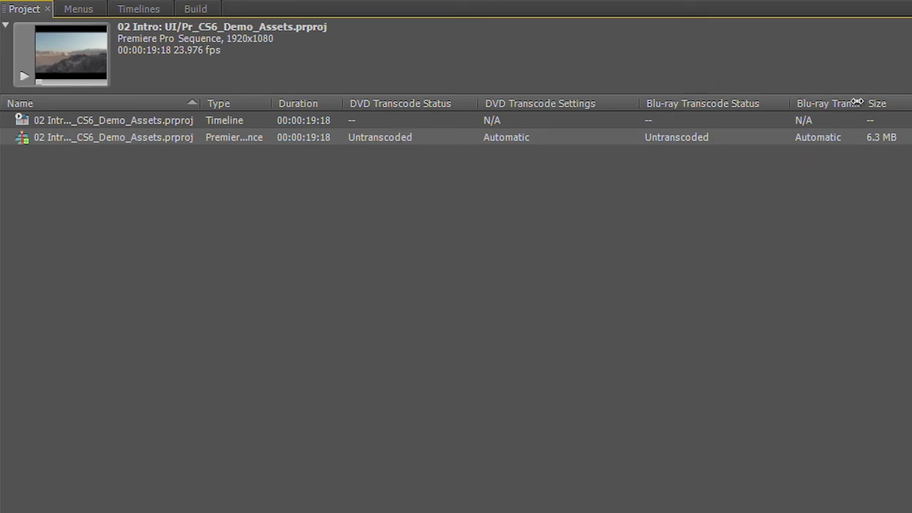
pyautogui.moveTo(857, 102); pyautogui.dragTo(911, 102)
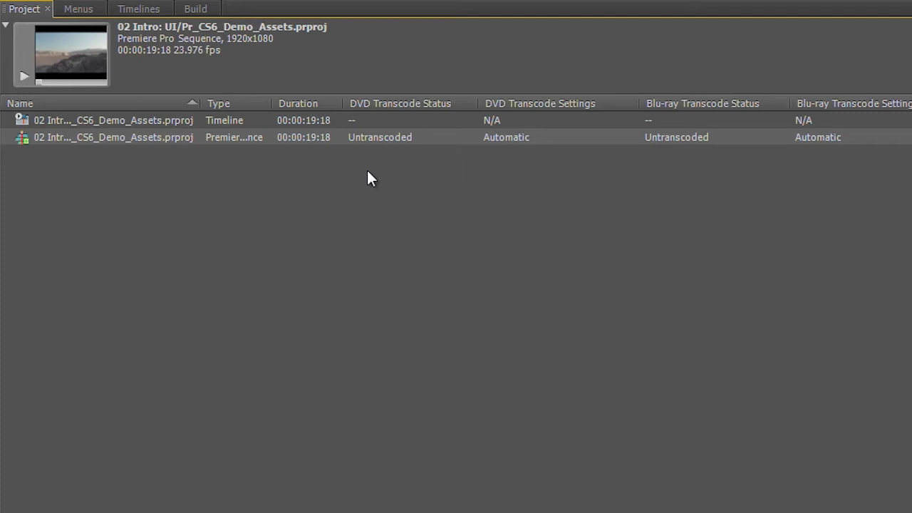
# - Accept the sequence's Automatic transcode settings, then start Transcode Now
pyautogui.rightClick(22, 139)
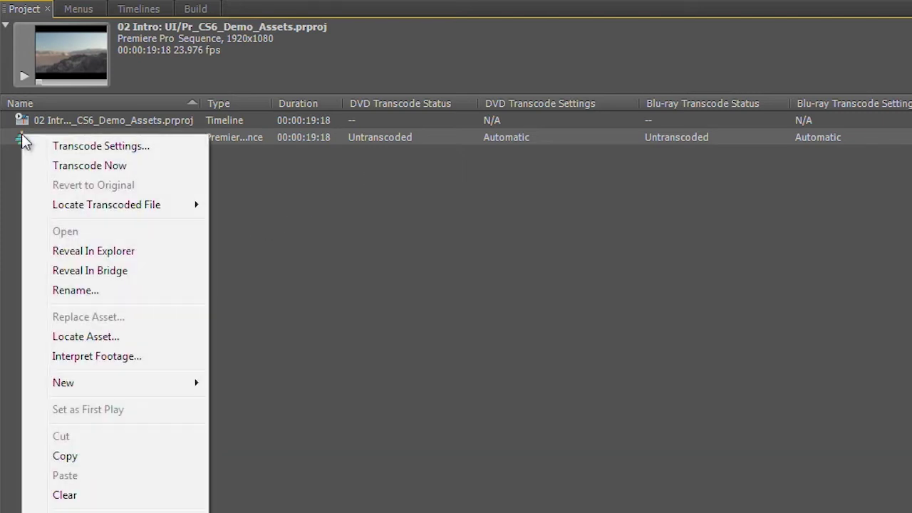
pyautogui.click(63, 148)
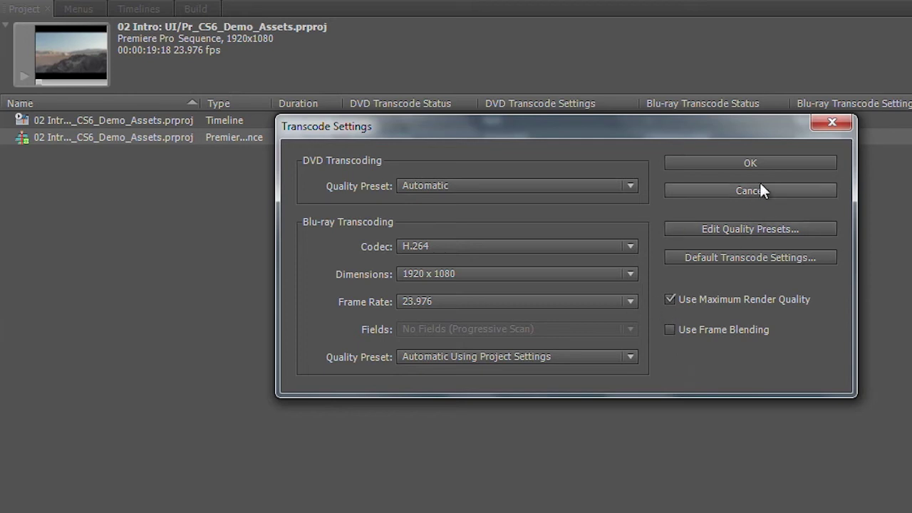
pyautogui.click(766, 162)
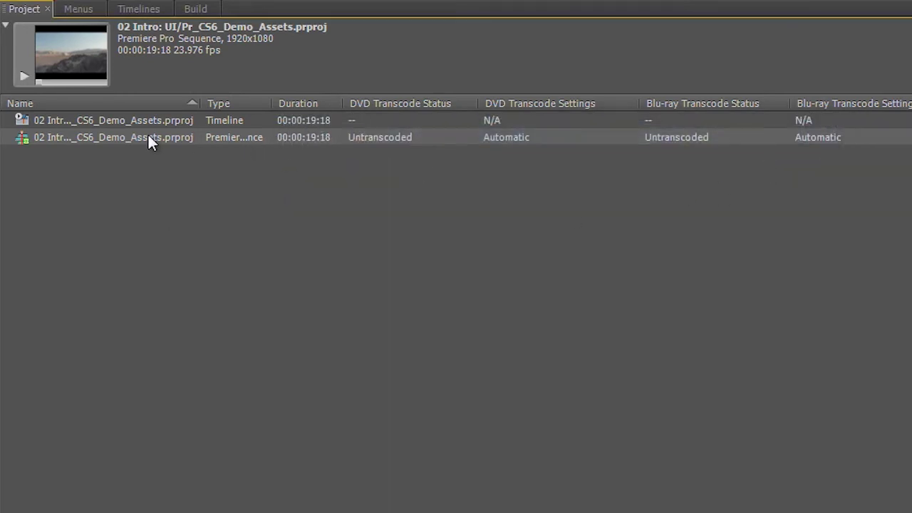
pyautogui.rightClick(59, 137)
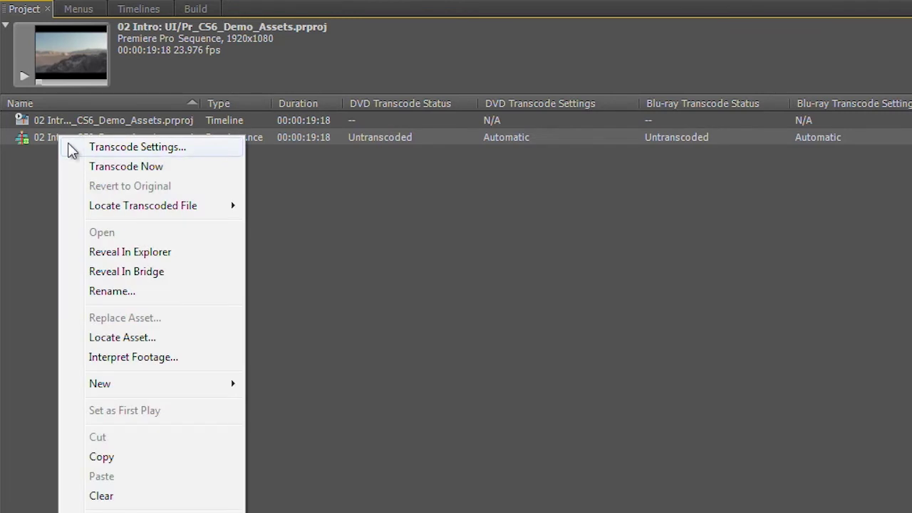
pyautogui.click(98, 166)
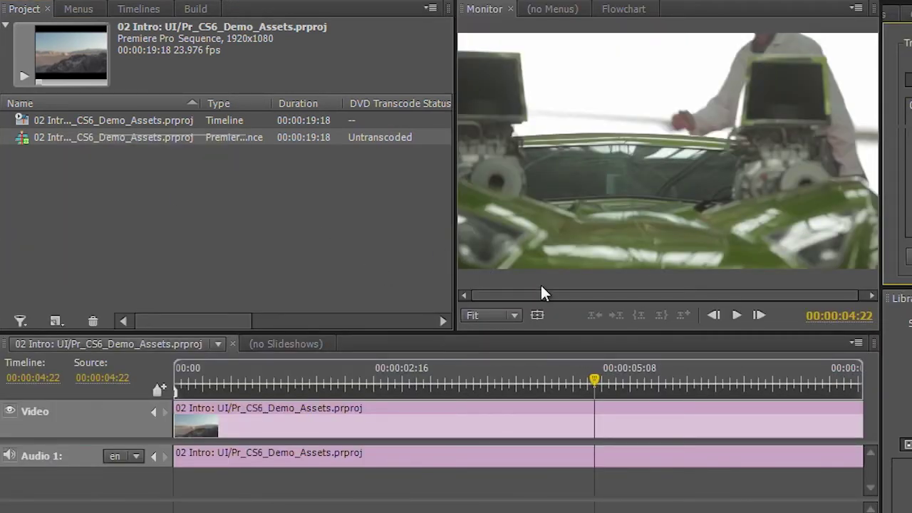
# - Scrub and play the intro timeline, stopping at 00:00:06:09 on the hangar shot
pyautogui.click(177, 251)
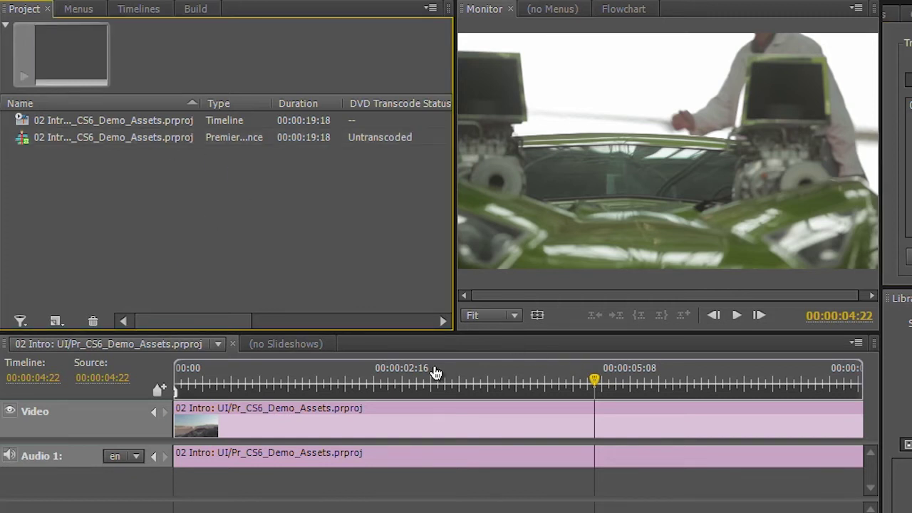
pyautogui.moveTo(433, 370); pyautogui.dragTo(493, 372)
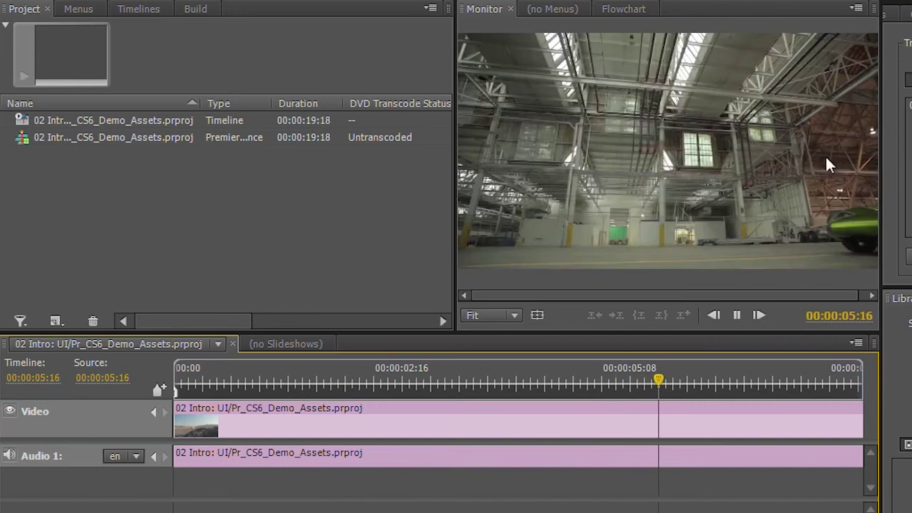
pyautogui.press('space')
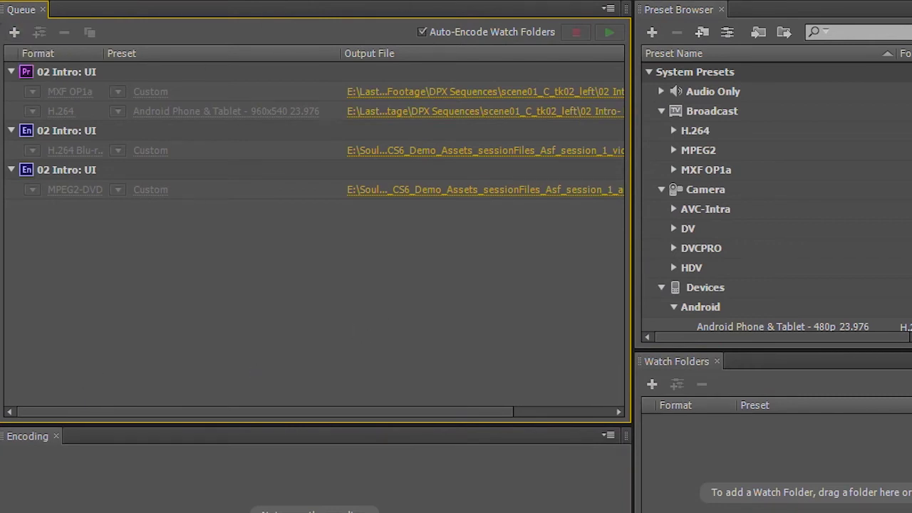
# - Add AE_CS6_Mattel_Hot_Wheels_AdobeTV.aep as a source and pick the 02 Tracked Extruded Chrome Moblur Text FINAL comp
pyautogui.click(14, 32)
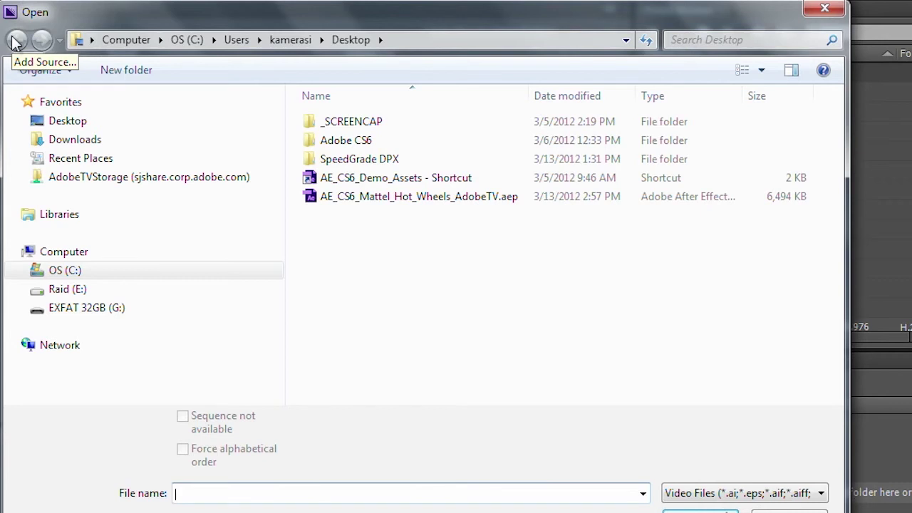
pyautogui.click(315, 199)
pyautogui.doubleClick(316, 200)
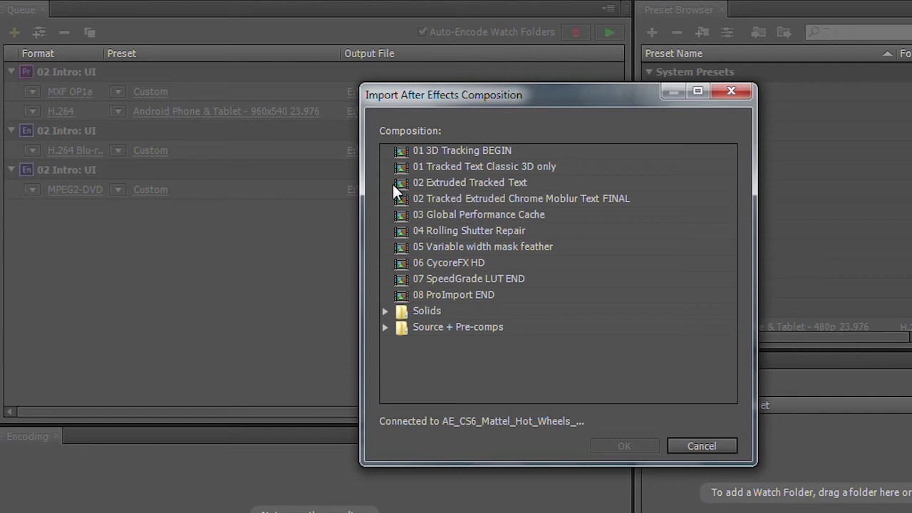
pyautogui.click(403, 200)
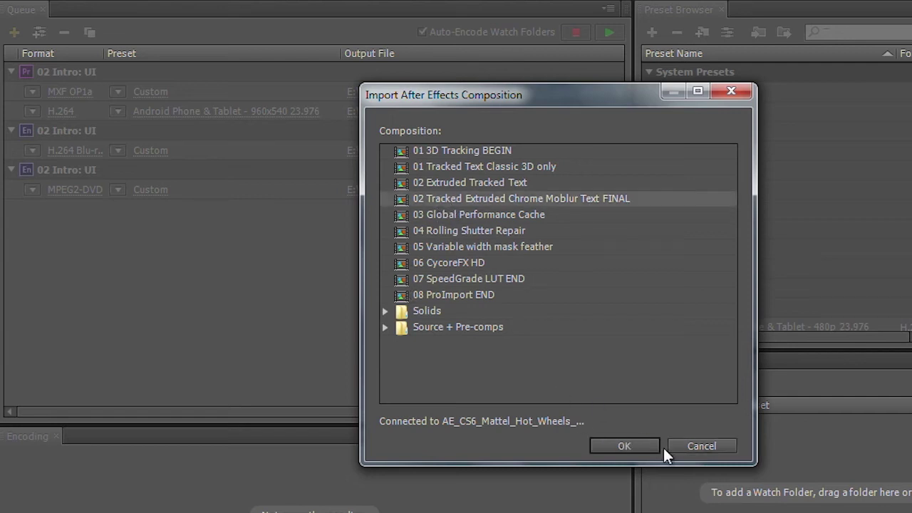
# - Add the 02 Tracked Extruded Chrome Moblur Text FINAL comp to the Media Encoder queue
pyautogui.click(621, 440)
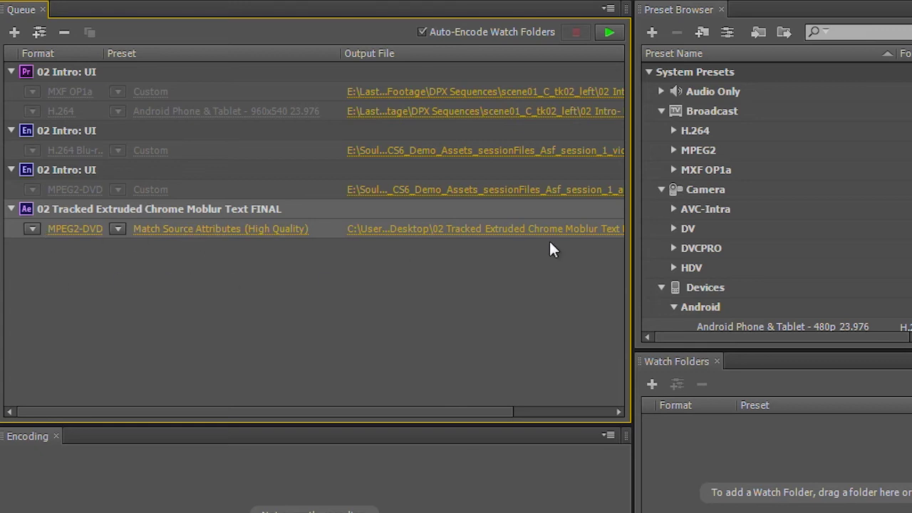
pyautogui.scroll(1, 775, 248)
pyautogui.scroll(-5, 773, 250)
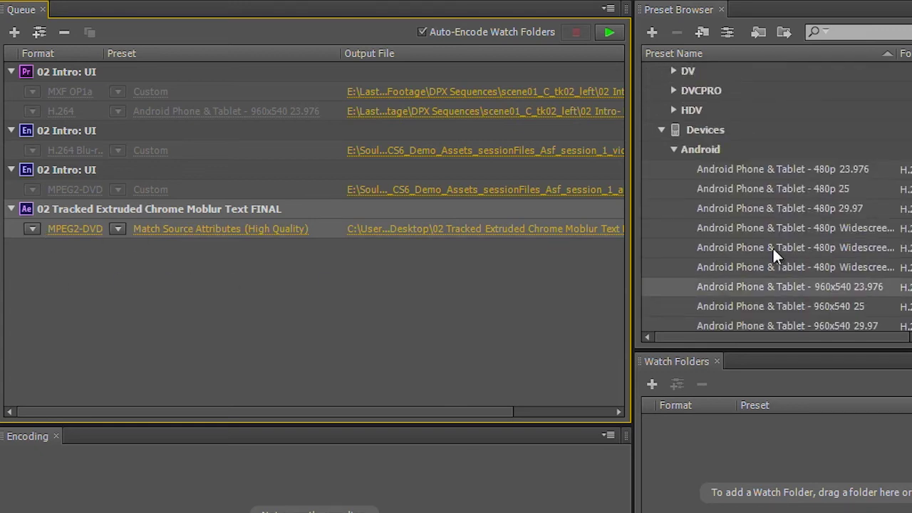
pyautogui.scroll(6, 772, 250)
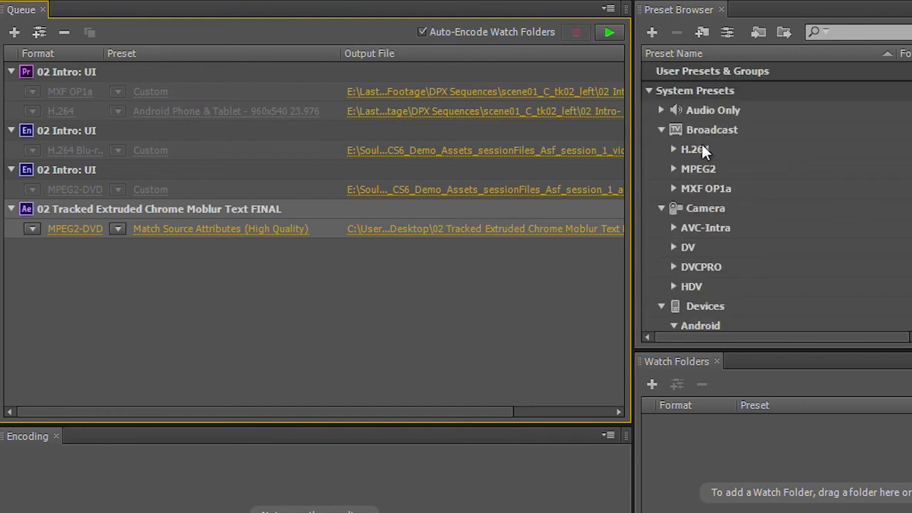
# - Apply the MXF OP1a XDCAMHD 50 NTSC 24p preset to the comp's queue item
pyautogui.click(673, 188)
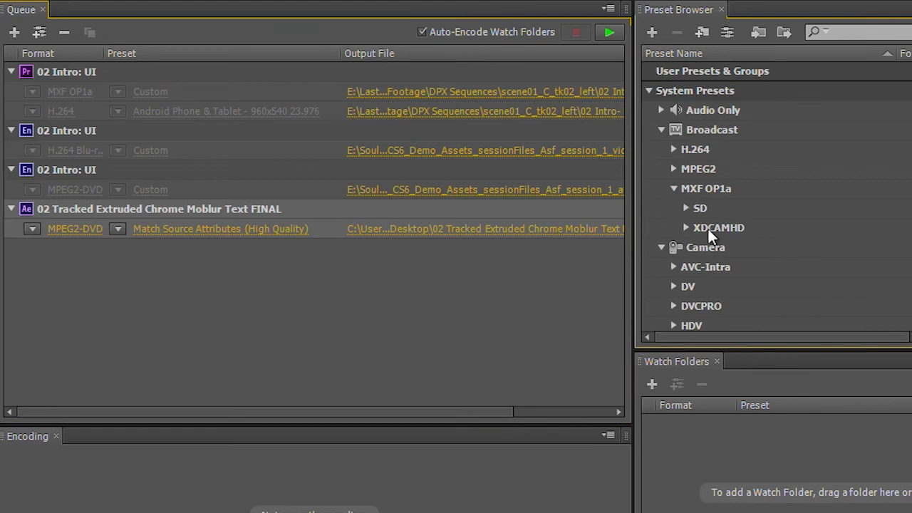
pyautogui.click(685, 228)
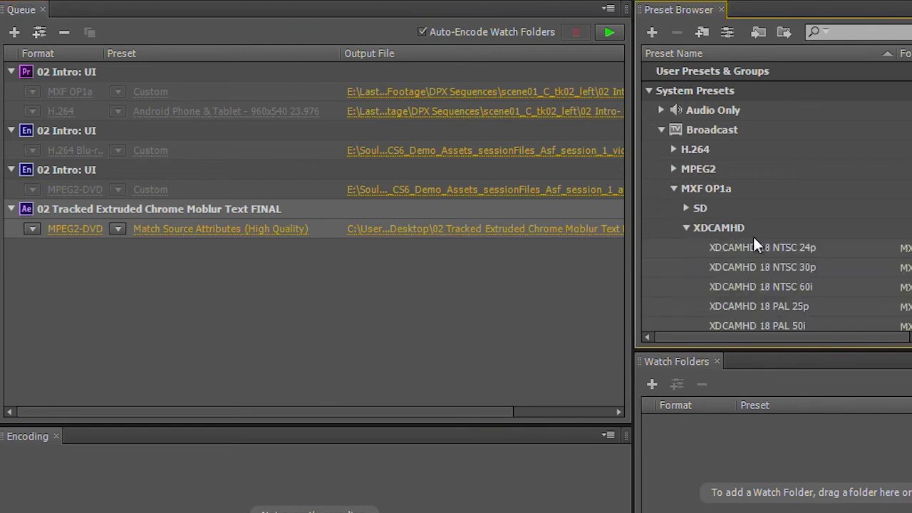
pyautogui.scroll(-2, 754, 239)
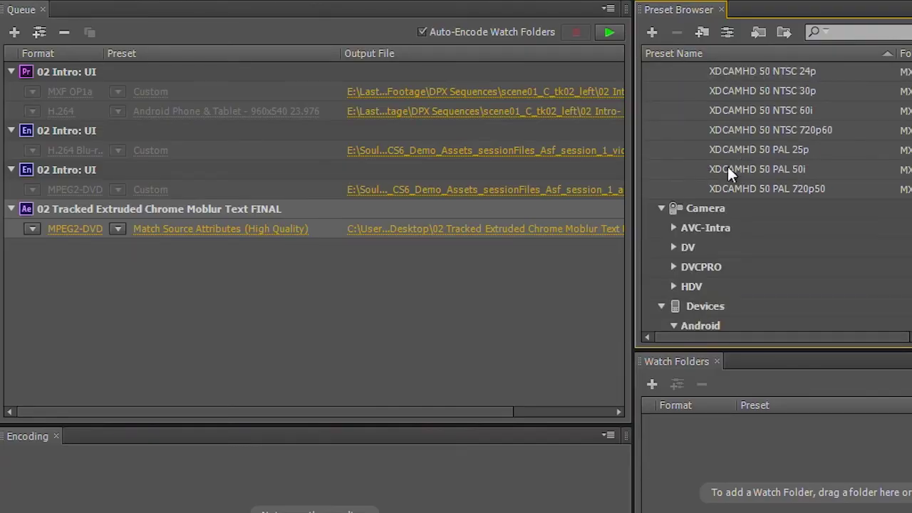
pyautogui.moveTo(735, 174)
pyautogui.scroll(1, 719, 150)
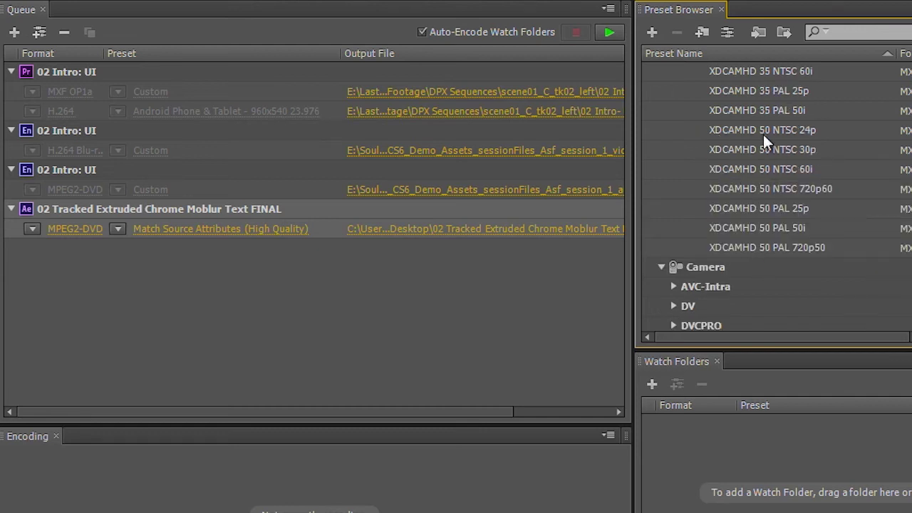
pyautogui.moveTo(727, 128); pyautogui.dragTo(191, 228)
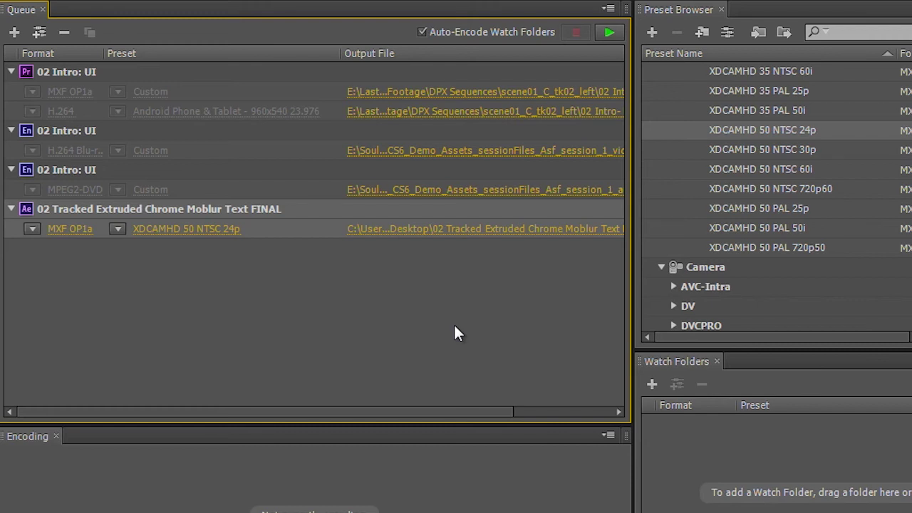
# - Set SpeedGrade's output format to Cineon, then return to Media Encoder
pyautogui.hotkey('alt', 'Tab')
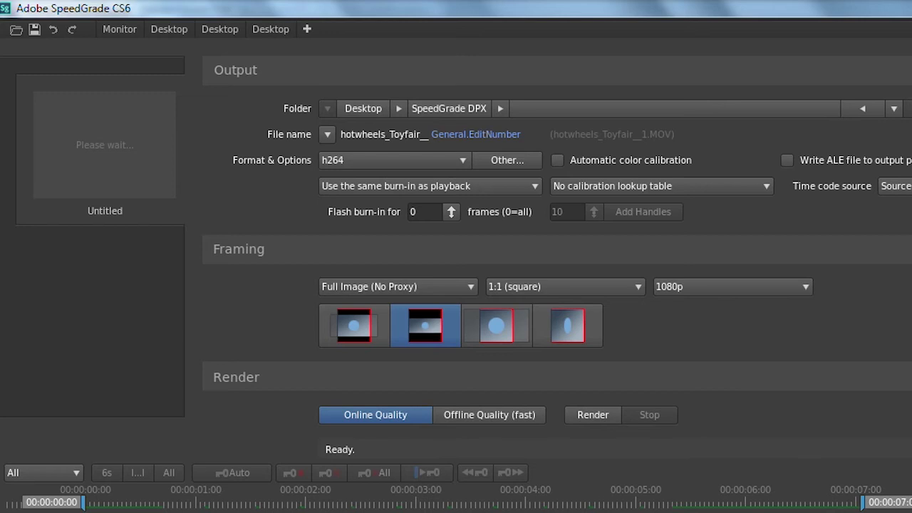
pyautogui.click(462, 161)
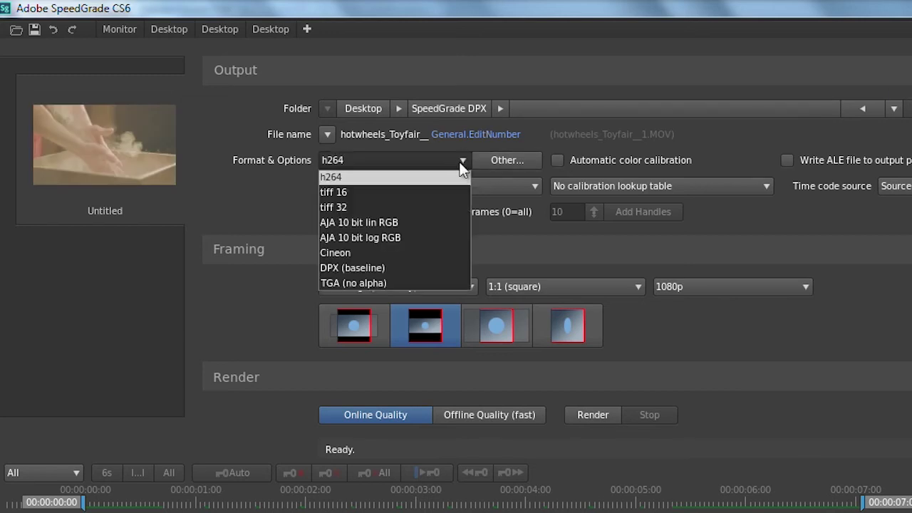
pyautogui.click(384, 252)
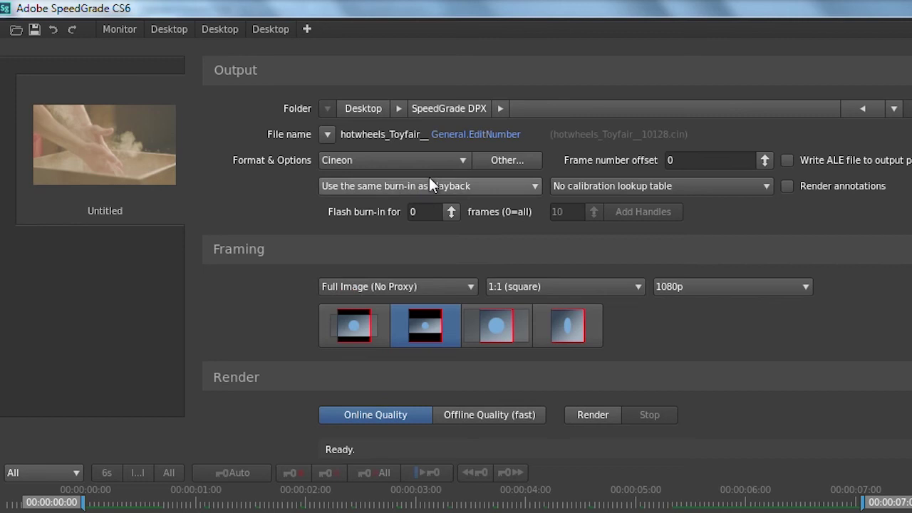
pyautogui.hotkey('alt', 'Tab')
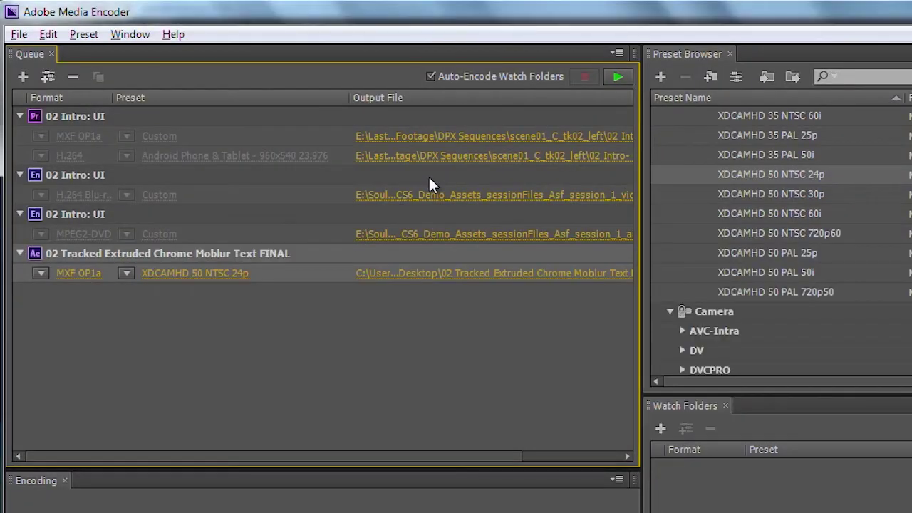
# - Queue the hotwheels_Toyfair frames from the SpeedGrade DPX folder as one Cineon/DPX file sequence
pyautogui.click(24, 75)
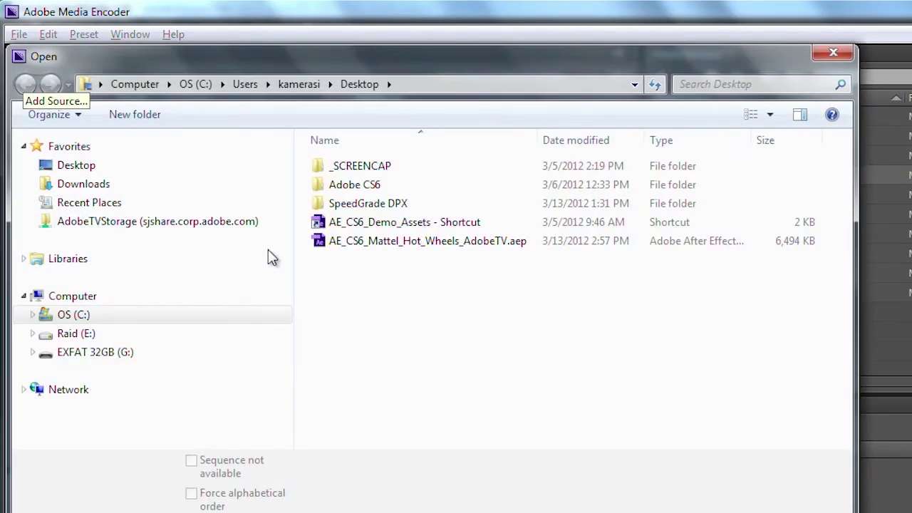
pyautogui.doubleClick(319, 203)
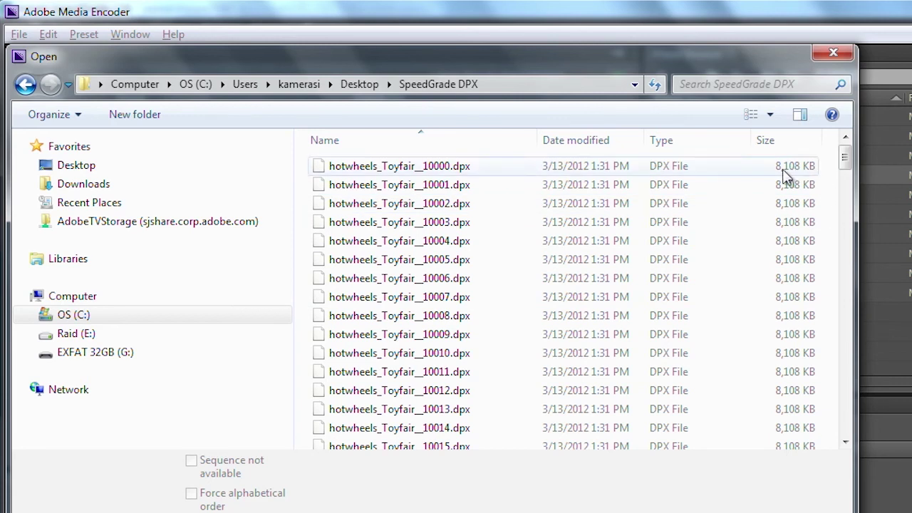
pyautogui.click(318, 171)
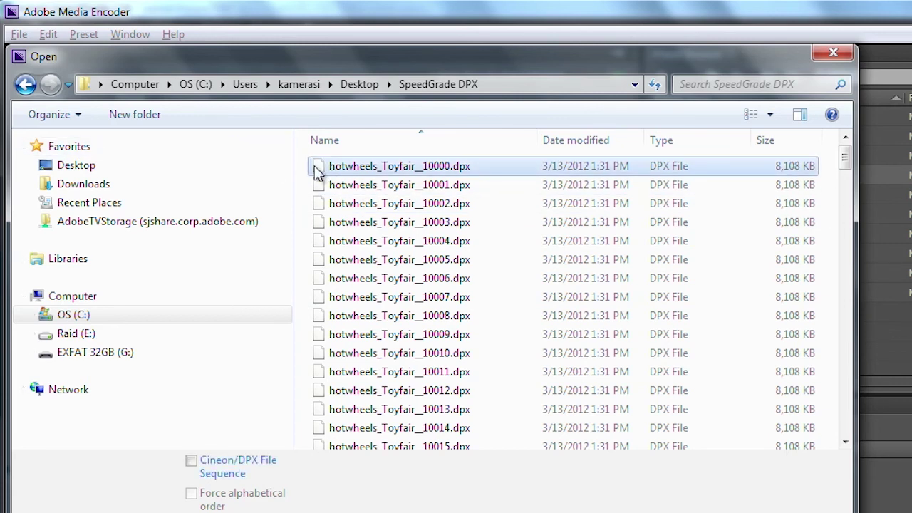
pyautogui.click(191, 461)
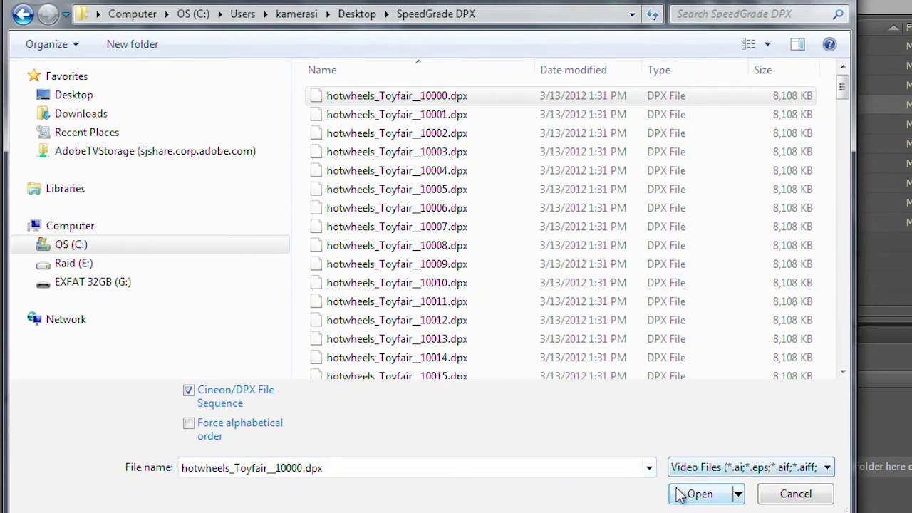
pyautogui.click(680, 492)
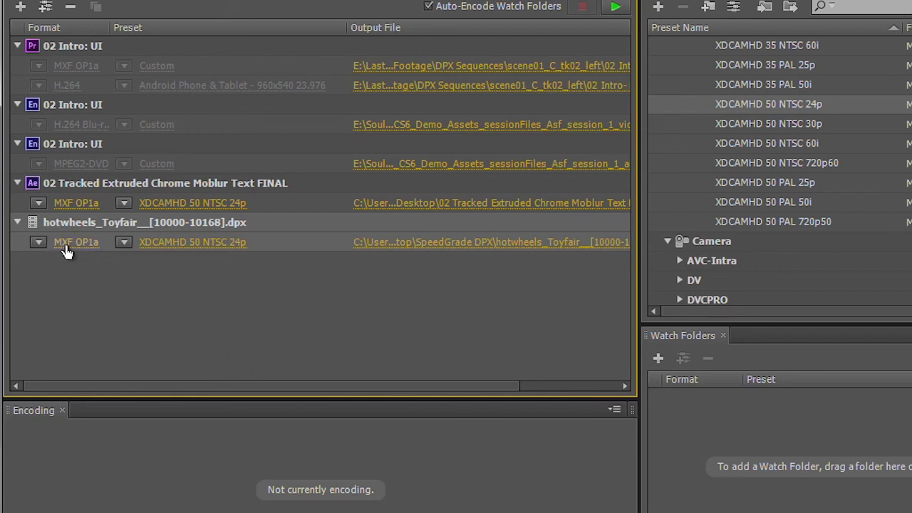
pyautogui.click(71, 246)
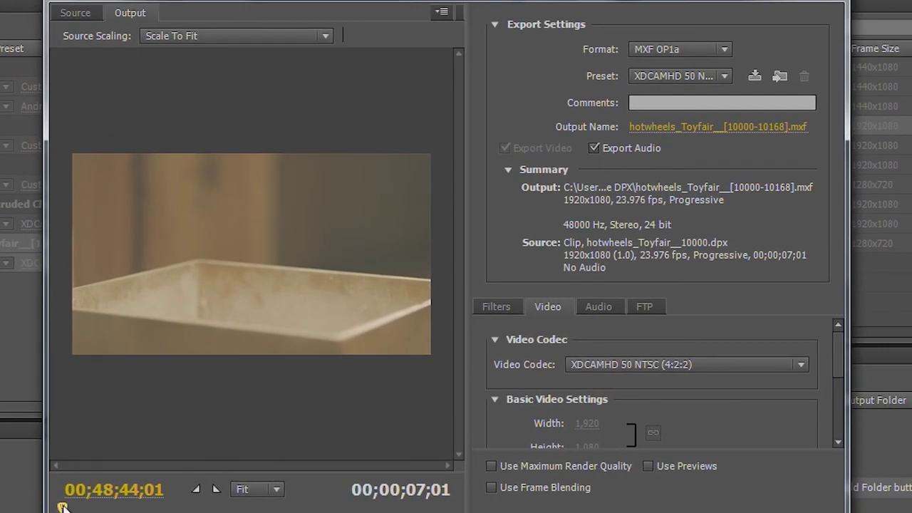
pyautogui.moveTo(63, 507); pyautogui.dragTo(69, 484)
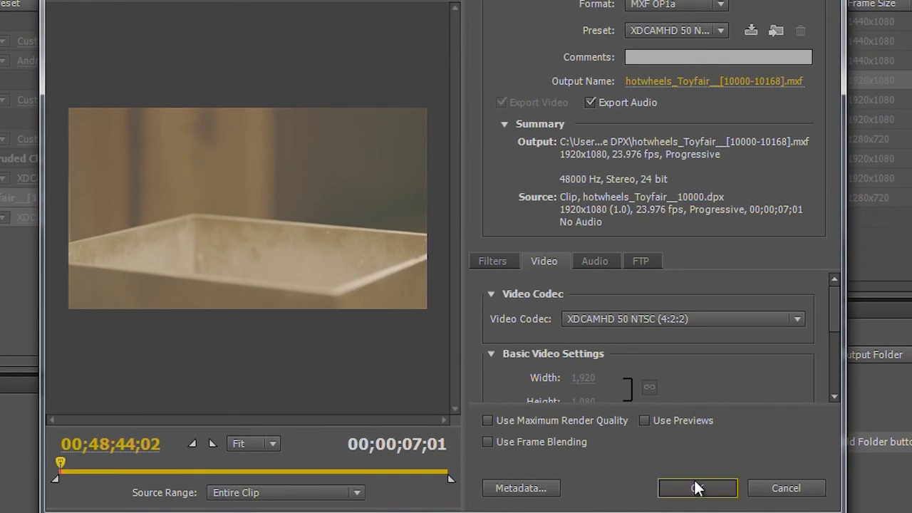
pyautogui.click(696, 488)
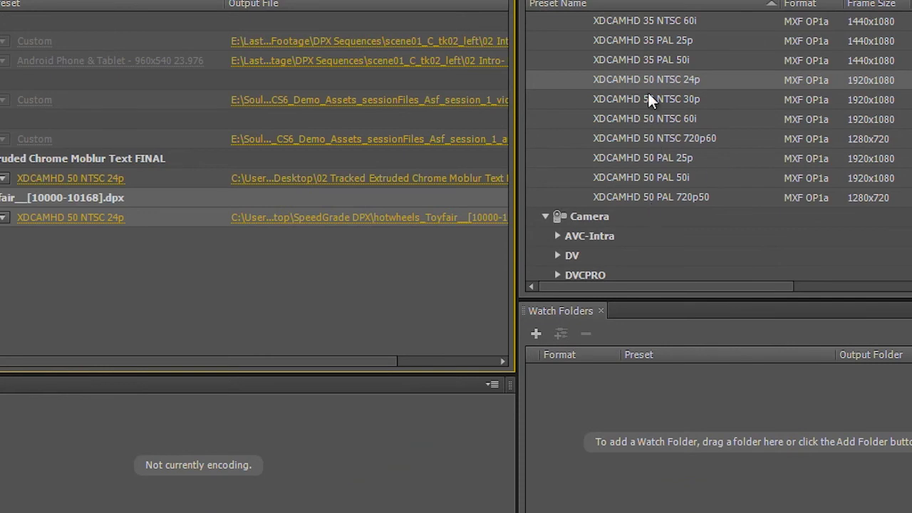
# - Expand the Devices > Apple preset group in the Preset Browser
pyautogui.scroll(8, 637, 163)
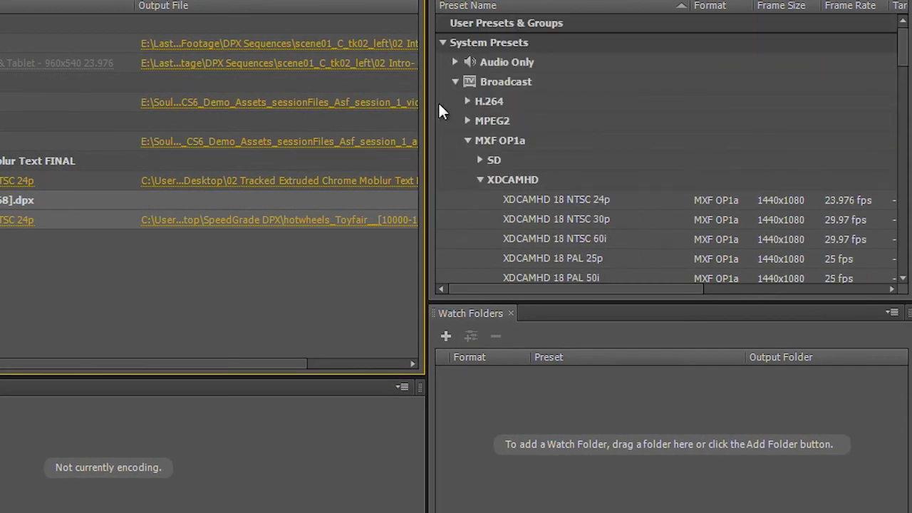
pyautogui.click(455, 82)
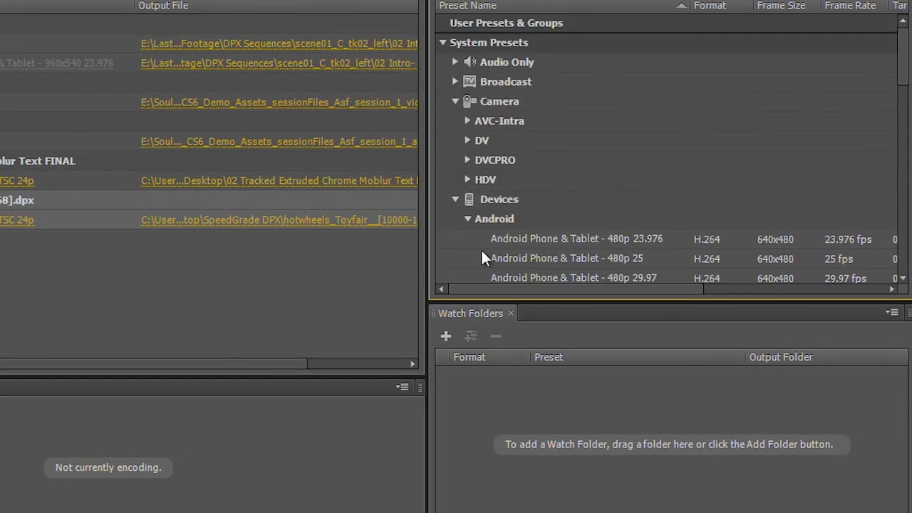
pyautogui.click(456, 200)
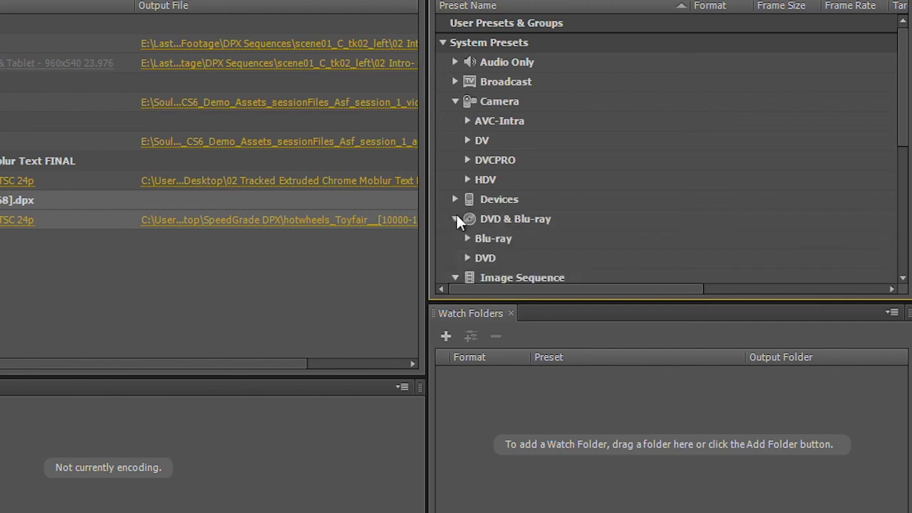
pyautogui.click(454, 199)
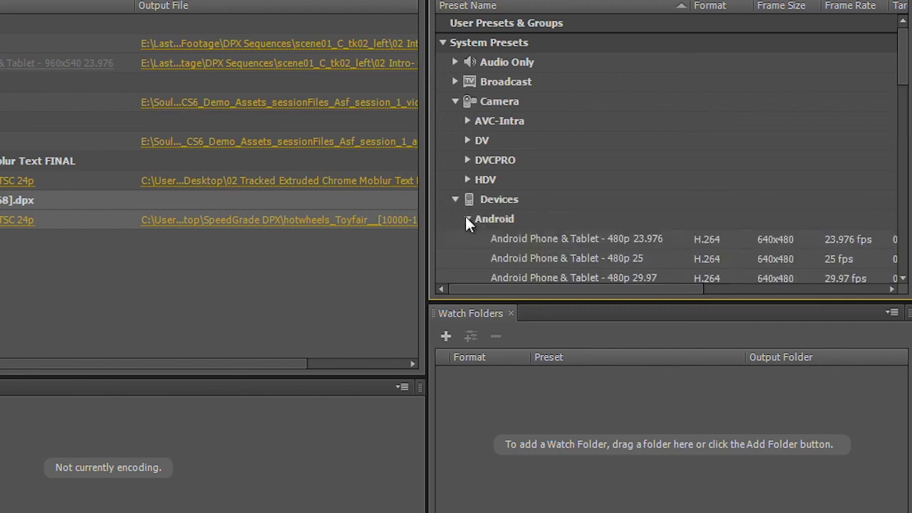
pyautogui.click(464, 218)
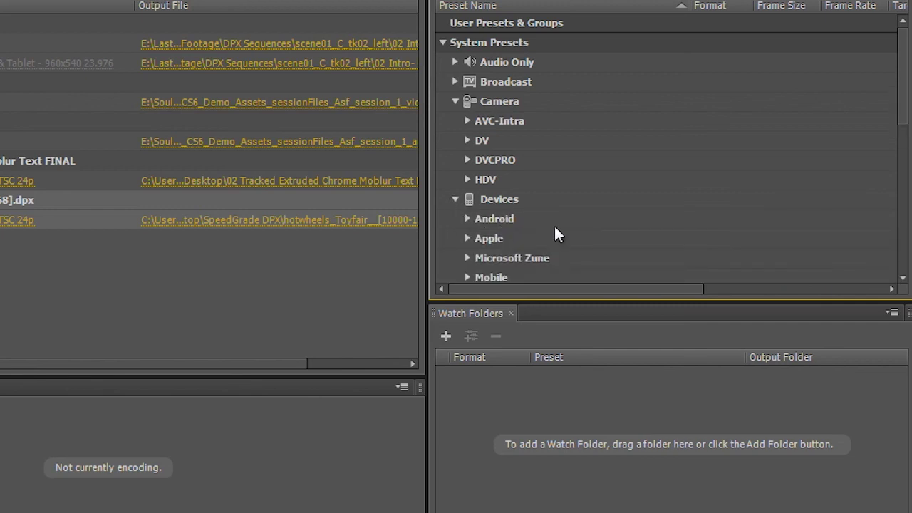
pyautogui.click(467, 238)
# - Give the DPX job the Apple iPad 2, iPhone 4S - 1080p 23.976 preset and start the queue
pyautogui.scroll(-2, 522, 234)
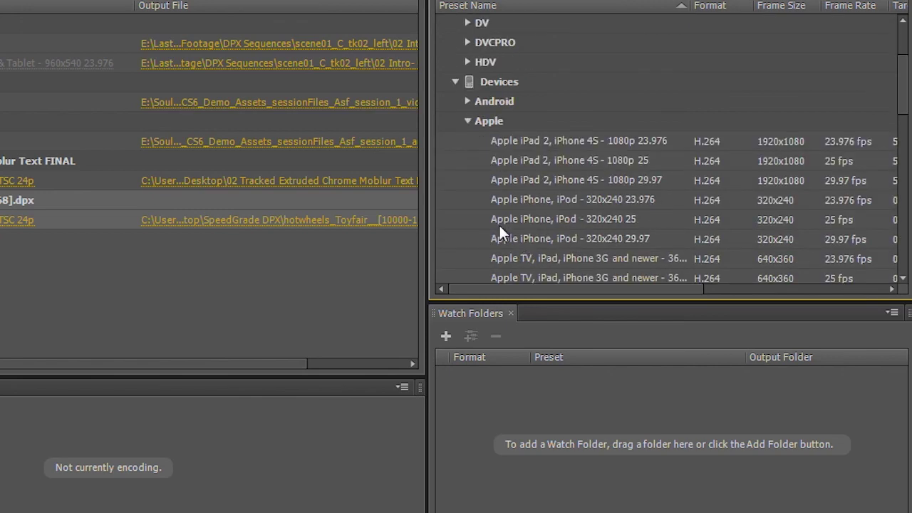
pyautogui.scroll(-2, 499, 226)
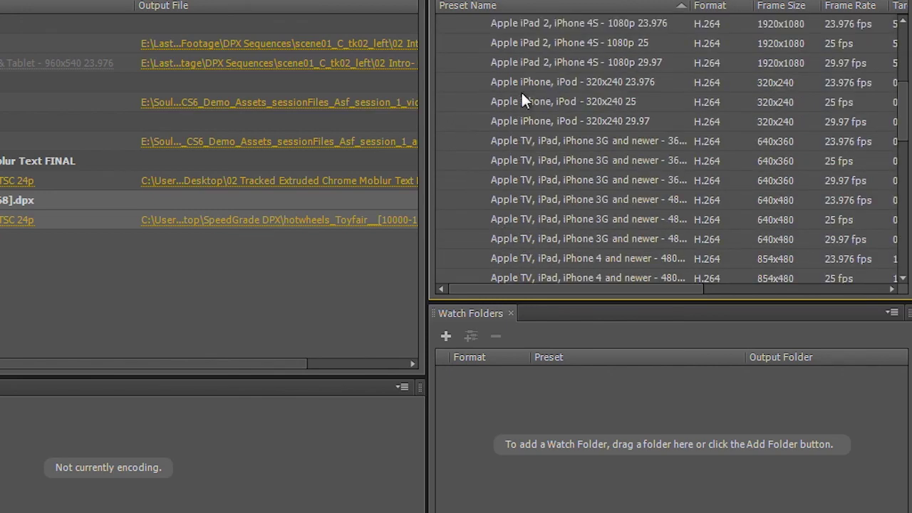
pyautogui.scroll(1, 524, 100)
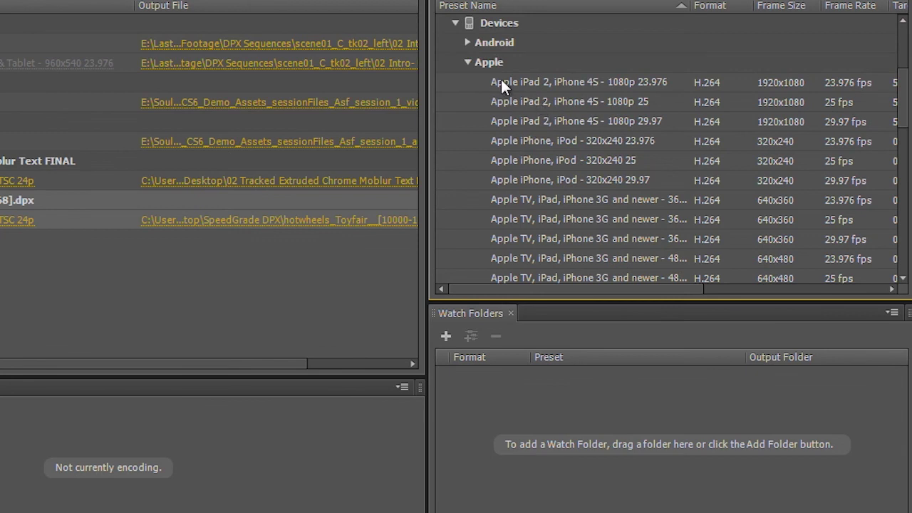
pyautogui.moveTo(501, 83); pyautogui.dragTo(0, 236)
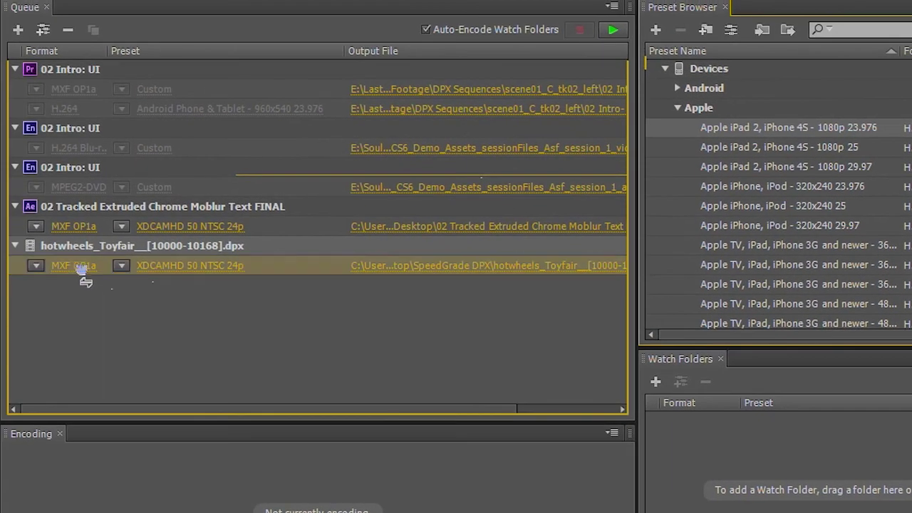
pyautogui.moveTo(86, 280); pyautogui.dragTo(71, 270)
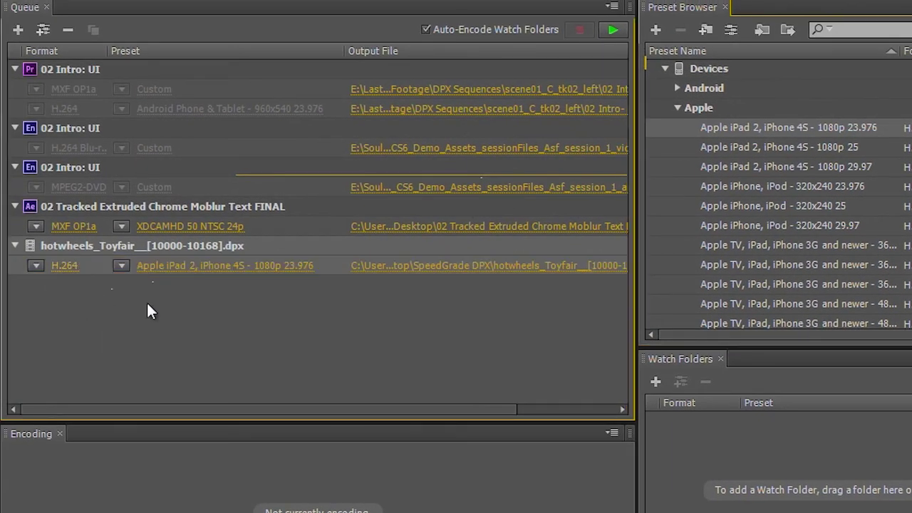
pyautogui.click(607, 28)
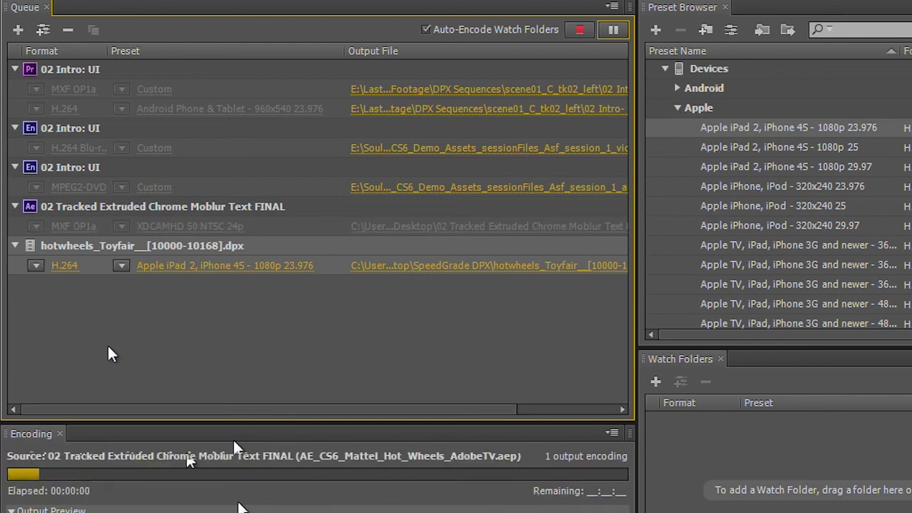
# - Switch back to Premiere Pro, scrub the 02 Intro: UI sequence, and play it
pyautogui.hotkey('alt', 'Tab')
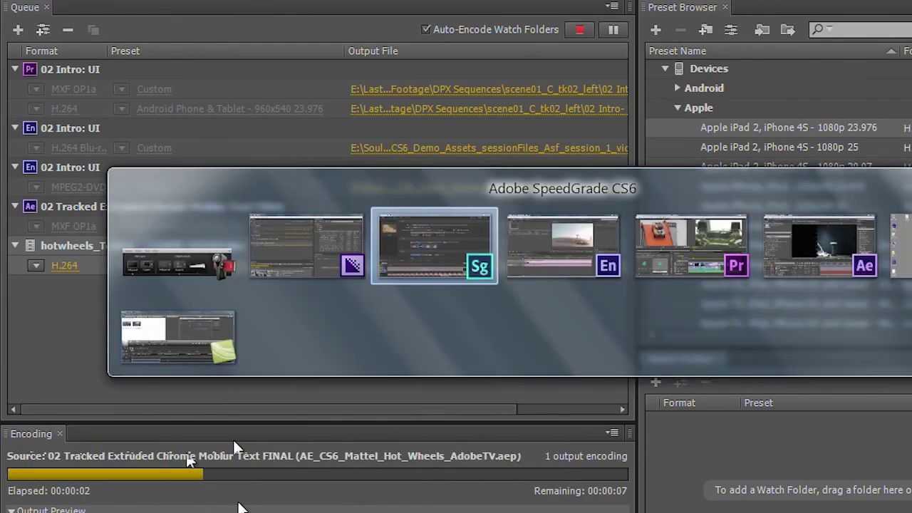
pyautogui.hotkey('alt', 'Tab')
pyautogui.hotkey('alt', 'Tab')
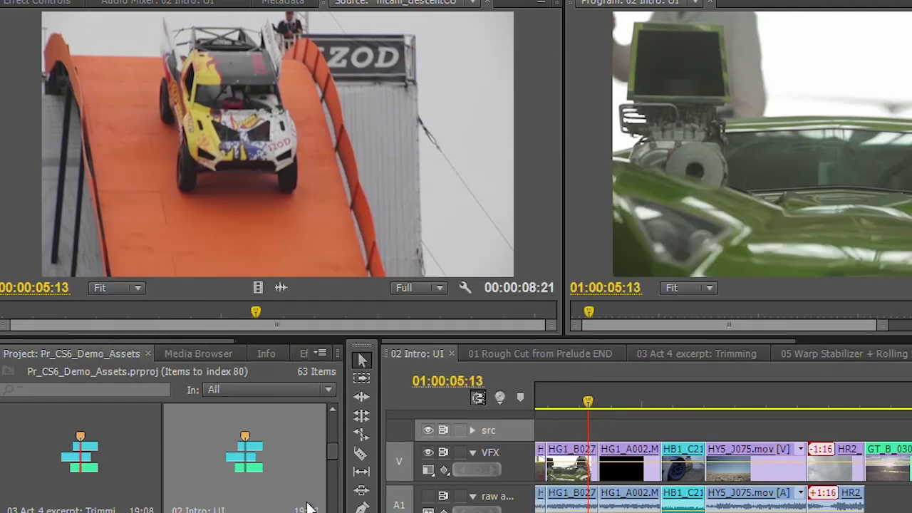
pyautogui.moveTo(634, 389); pyautogui.dragTo(620, 414)
pyautogui.press('space')
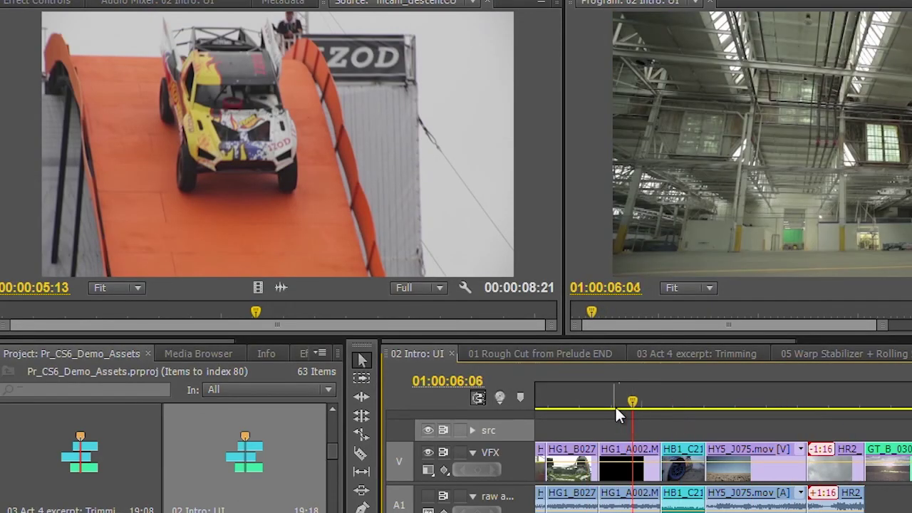